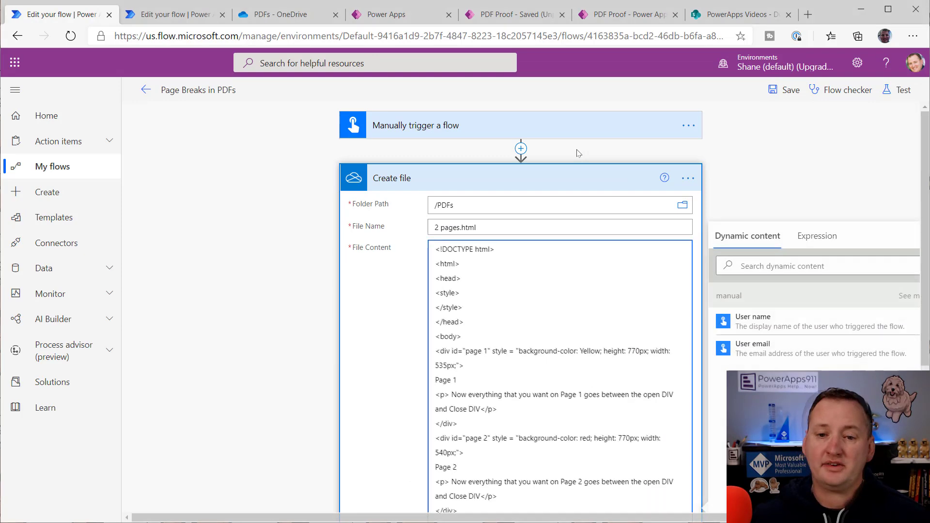
# Step: Preview the PDF Proof app and go to its 'Make a more complex PDF' expenses screen
pyautogui.click(504, 15)
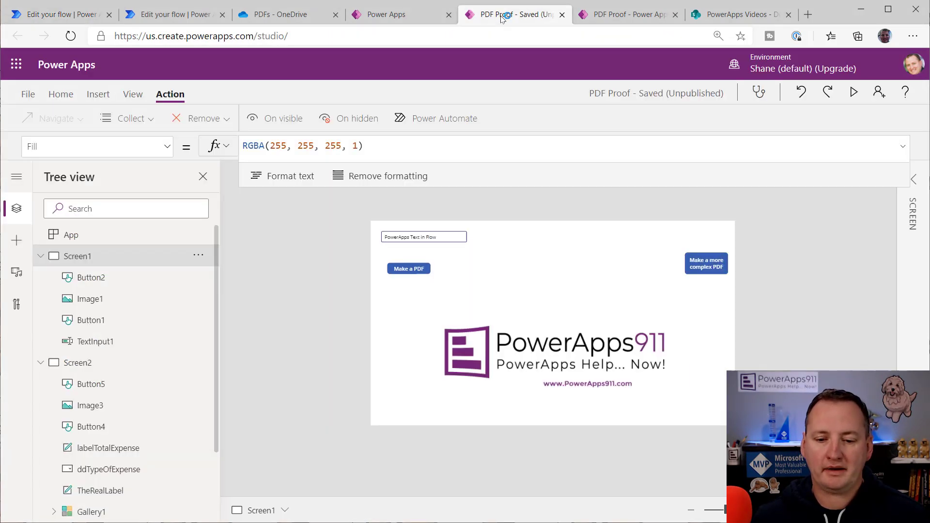
pyautogui.click(854, 91)
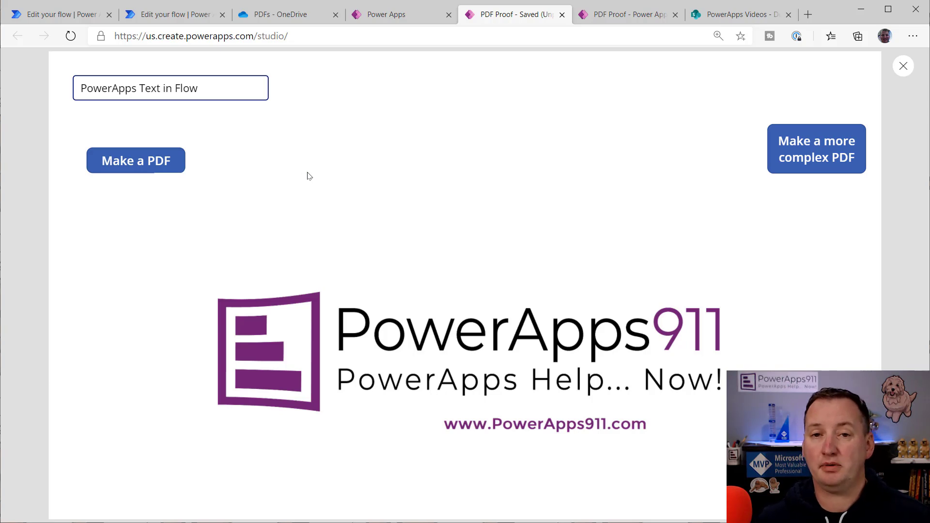
pyautogui.click(806, 152)
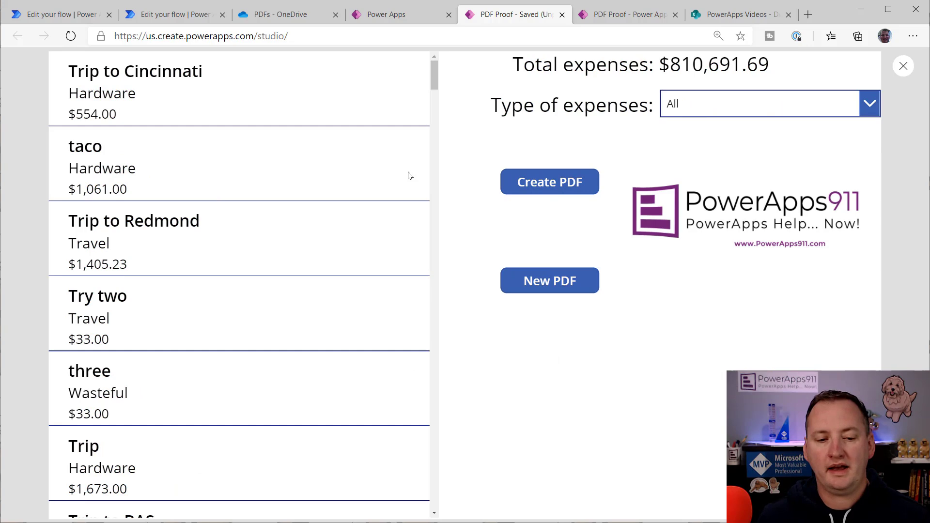
# Step: Preview expenses.pdf in the SharePoint Documents library, then close the viewer
pyautogui.click(742, 16)
pyautogui.scroll(12, 245, 350)
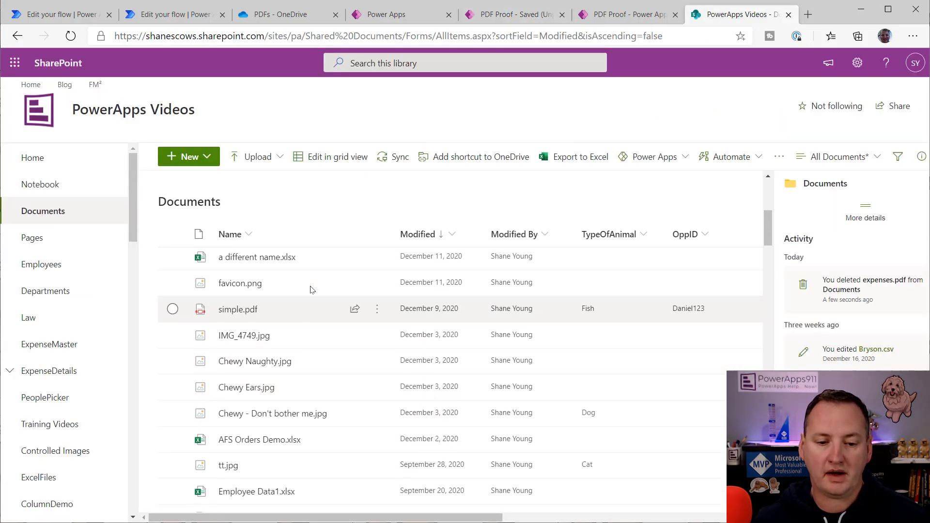
pyautogui.click(243, 314)
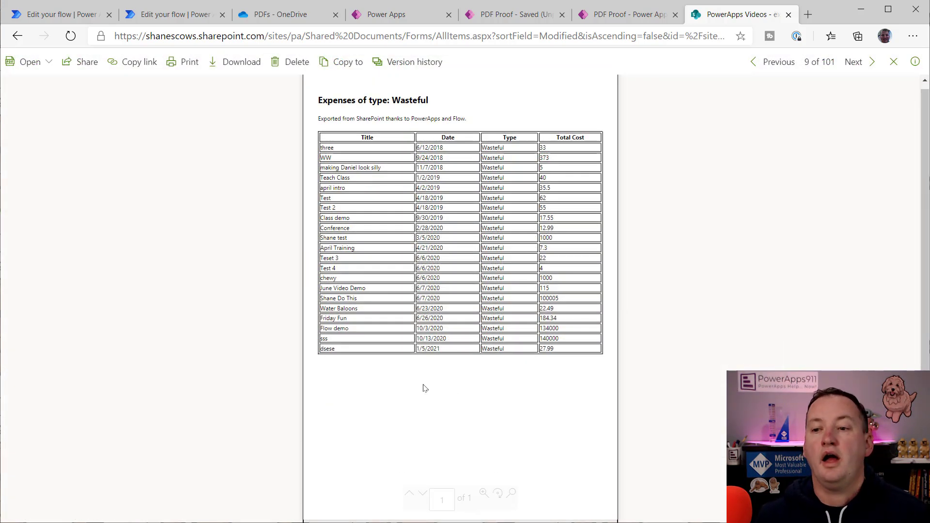
pyautogui.click(894, 62)
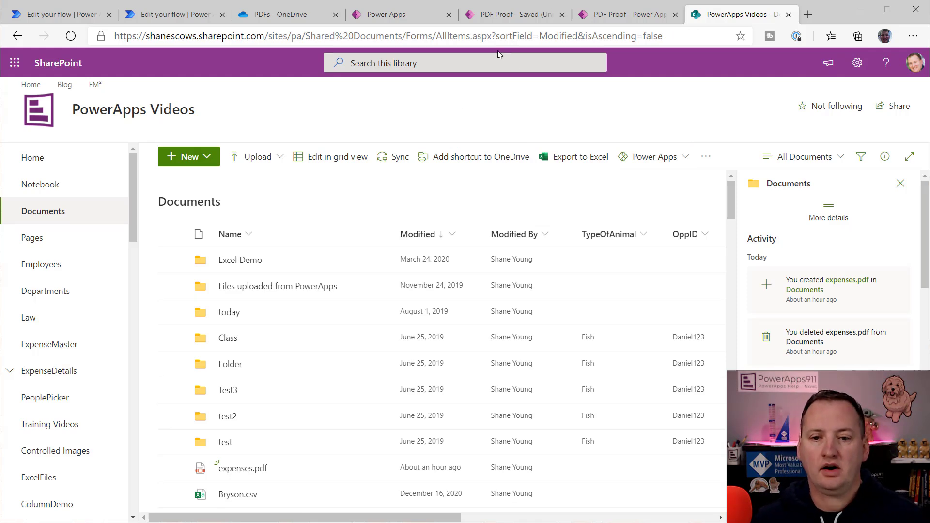
pyautogui.click(63, 13)
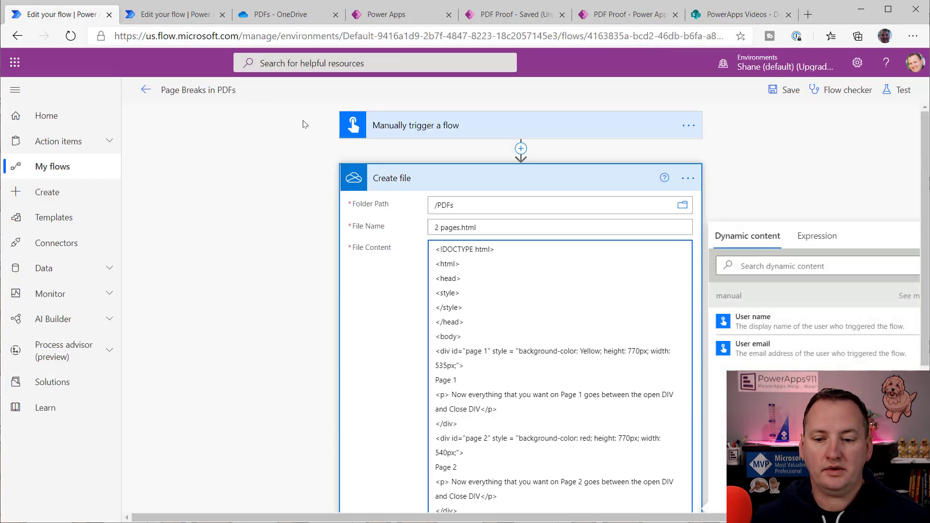
pyautogui.click(393, 350)
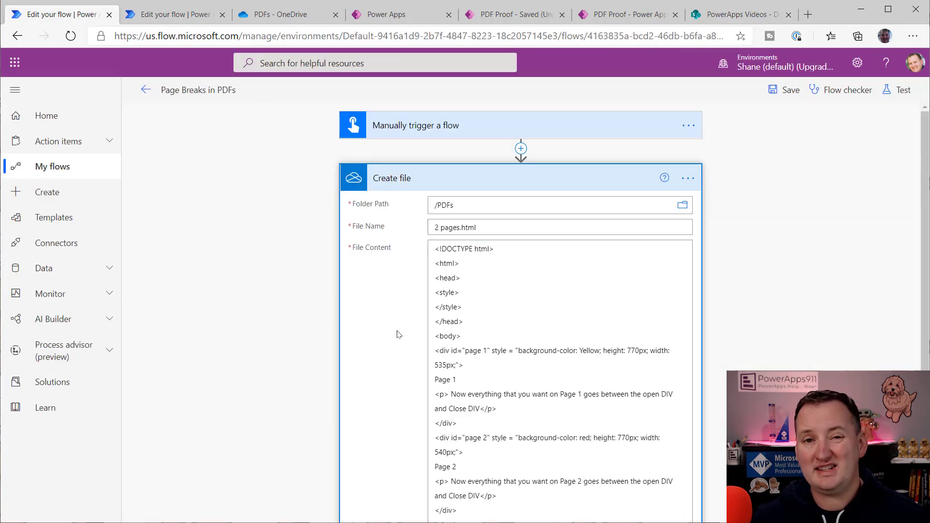
pyautogui.scroll(-1, 399, 335)
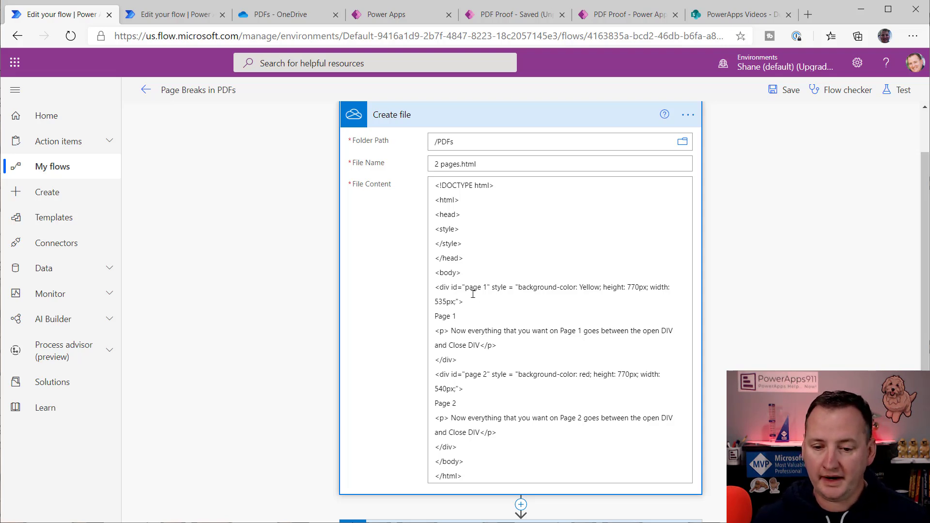
pyautogui.moveTo(438, 287); pyautogui.dragTo(466, 301)
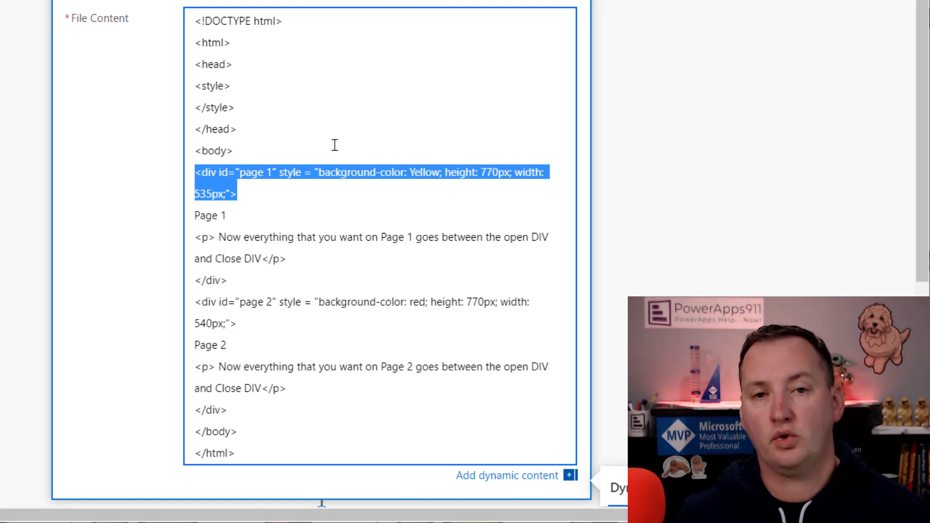
pyautogui.click(219, 173)
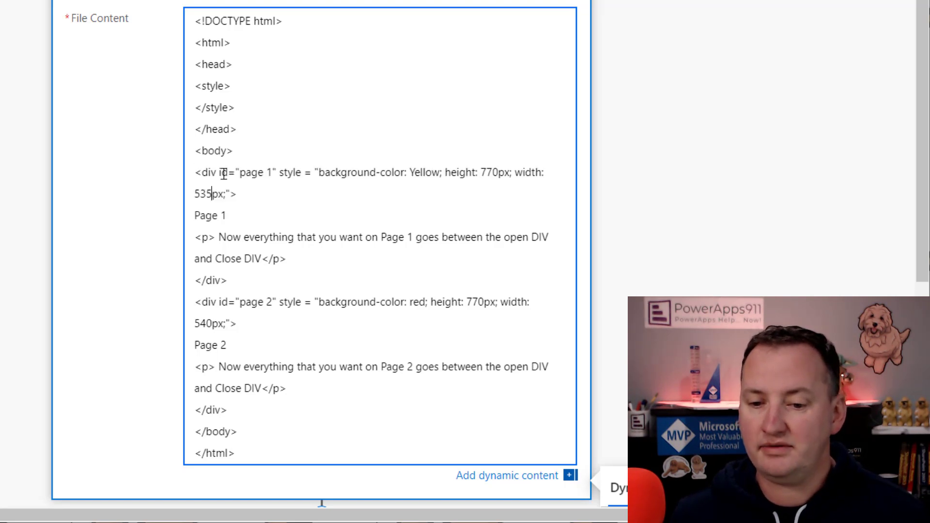
pyautogui.moveTo(220, 173); pyautogui.dragTo(276, 173)
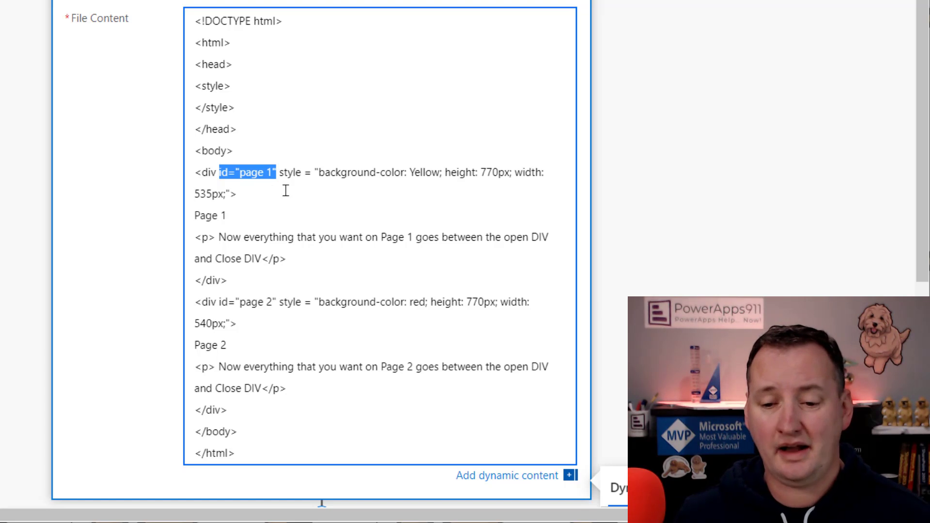
pyautogui.click(285, 191)
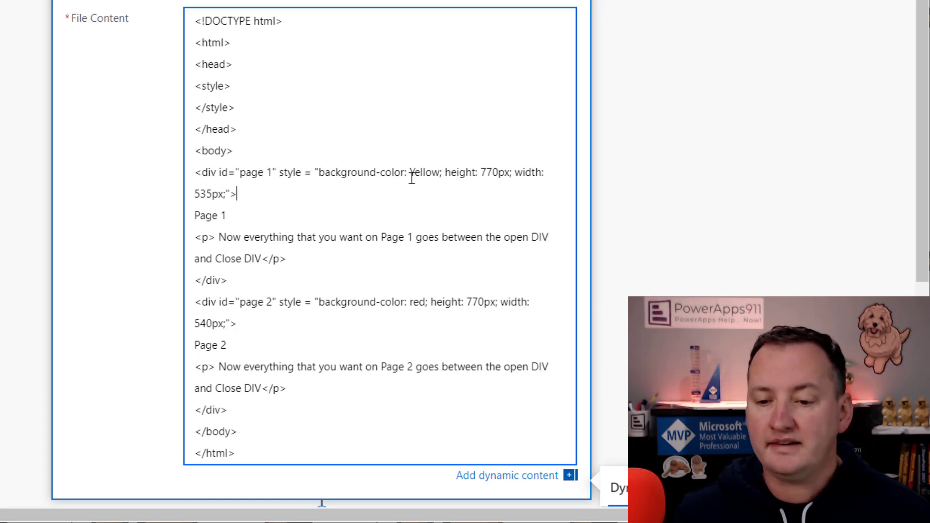
pyautogui.moveTo(445, 173); pyautogui.dragTo(510, 171)
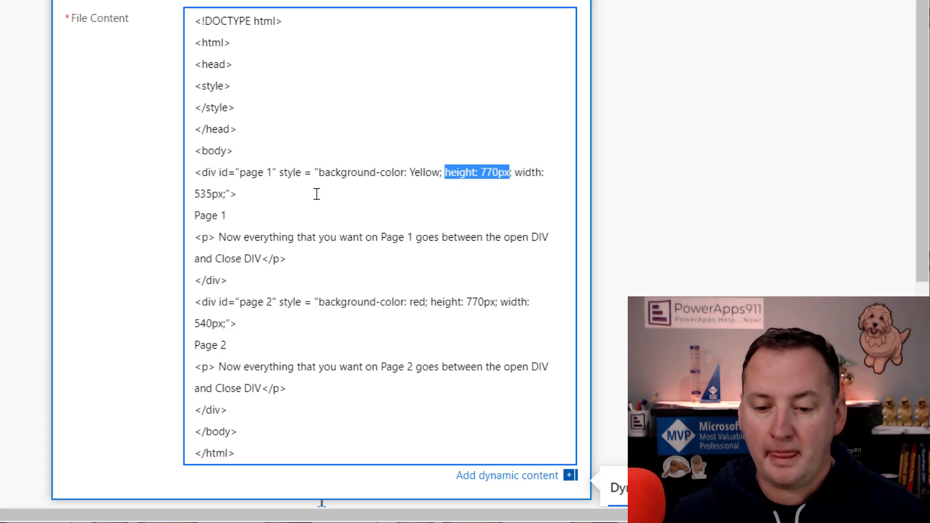
pyautogui.moveTo(195, 173); pyautogui.dragTo(245, 189)
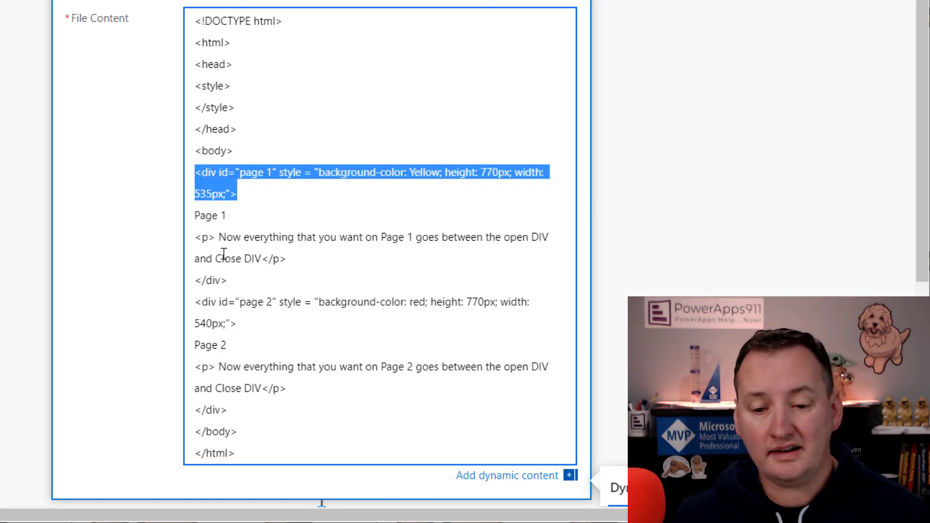
pyautogui.moveTo(228, 281); pyautogui.dragTo(195, 280)
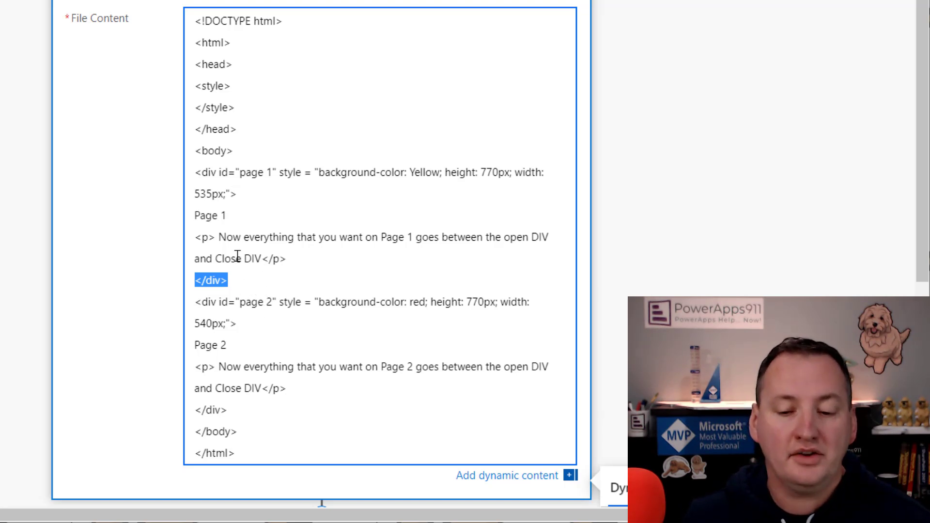
pyautogui.scroll(-2, 225, 260)
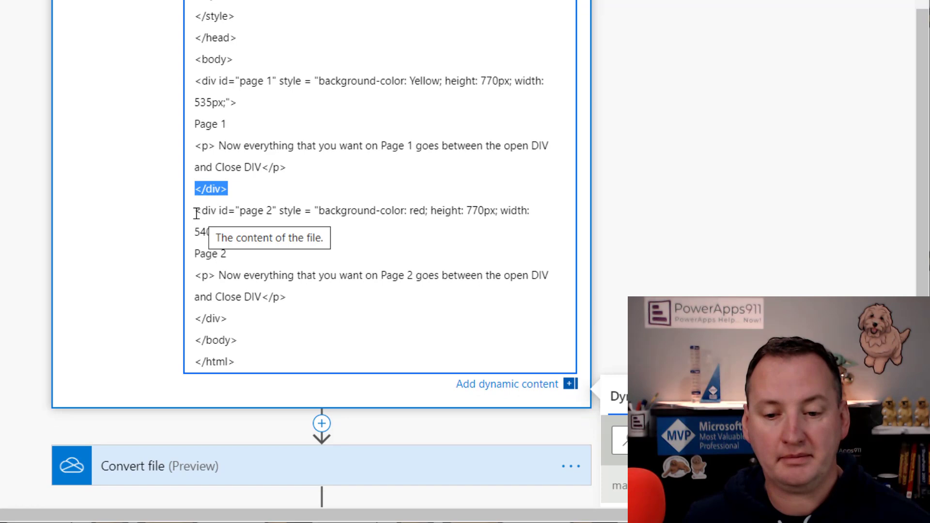
pyautogui.moveTo(198, 214); pyautogui.dragTo(356, 215)
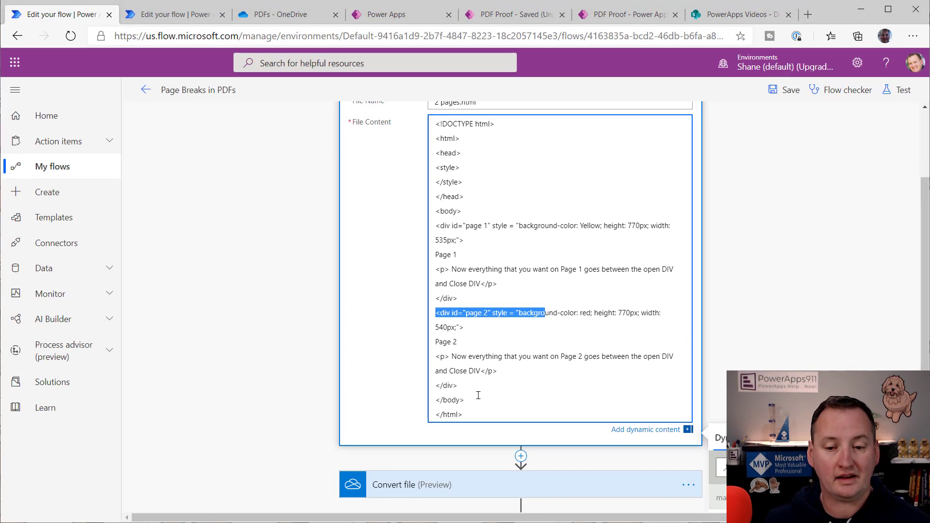
pyautogui.scroll(3, 565, 343)
# Step: Test the Page Breaks in PDFs flow automatically with the recently used trigger
pyautogui.click(901, 91)
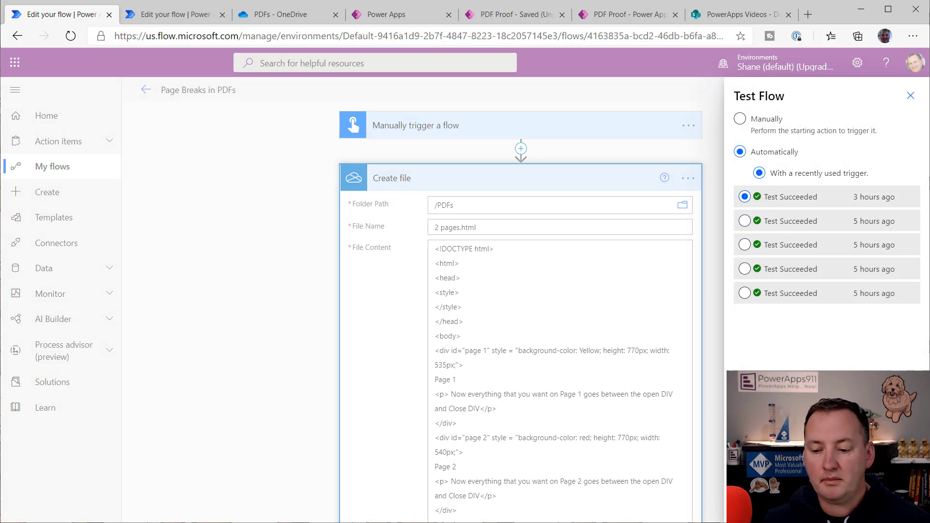
pyautogui.click(749, 507)
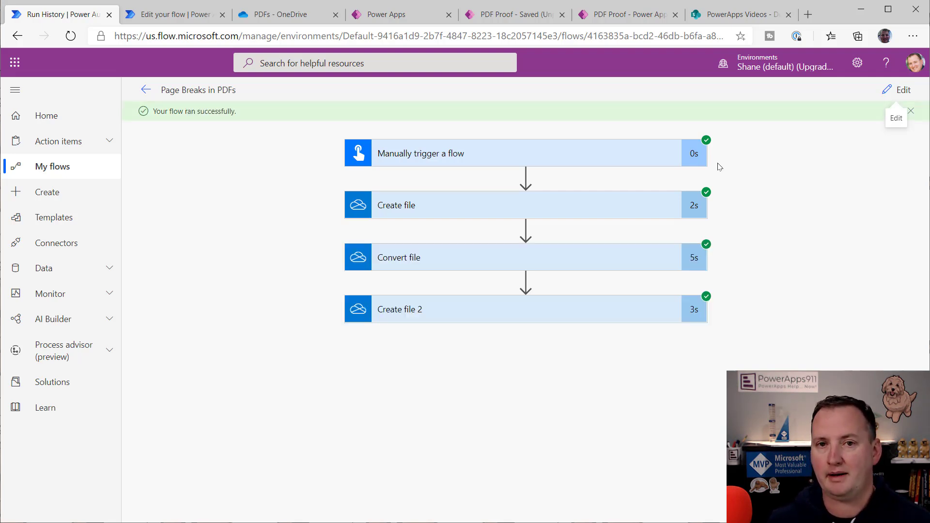
# Step: Refresh the OneDrive PDFs folder and open 2 pages.pdf
pyautogui.click(737, 14)
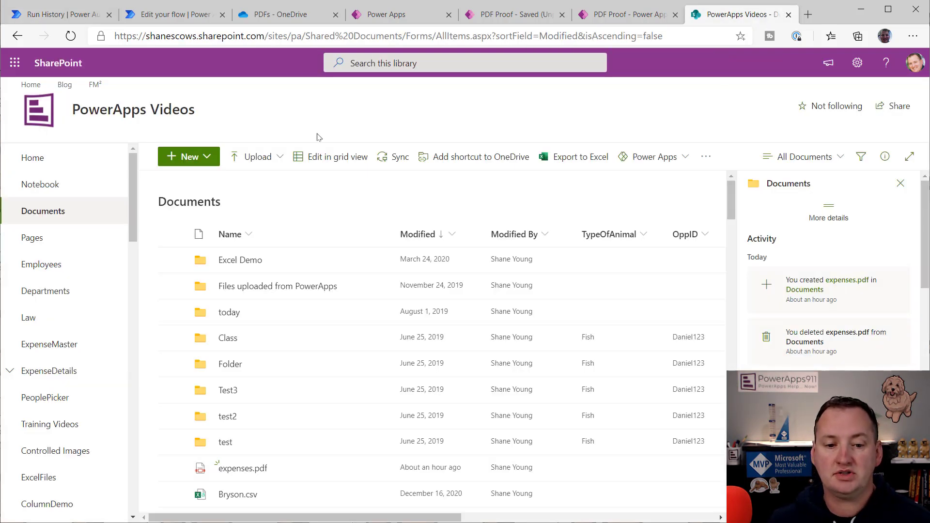
pyautogui.click(274, 16)
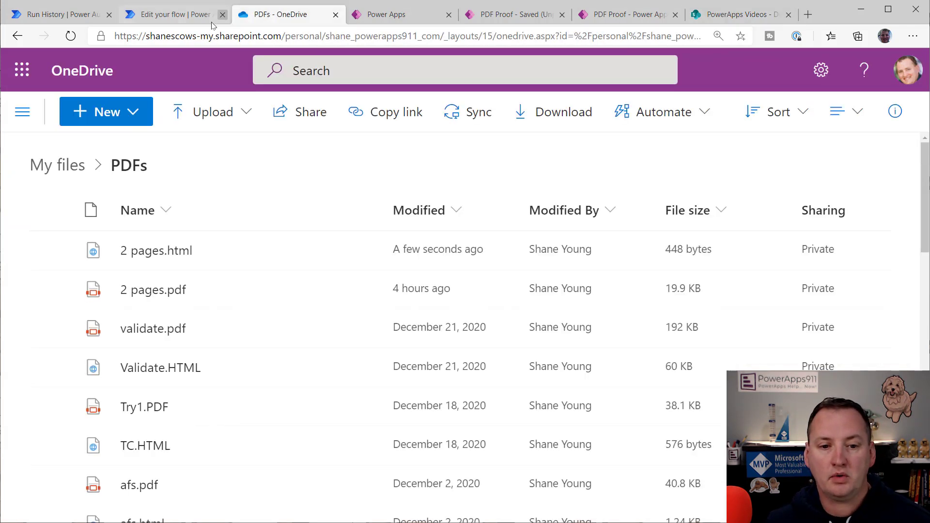
pyautogui.click(71, 36)
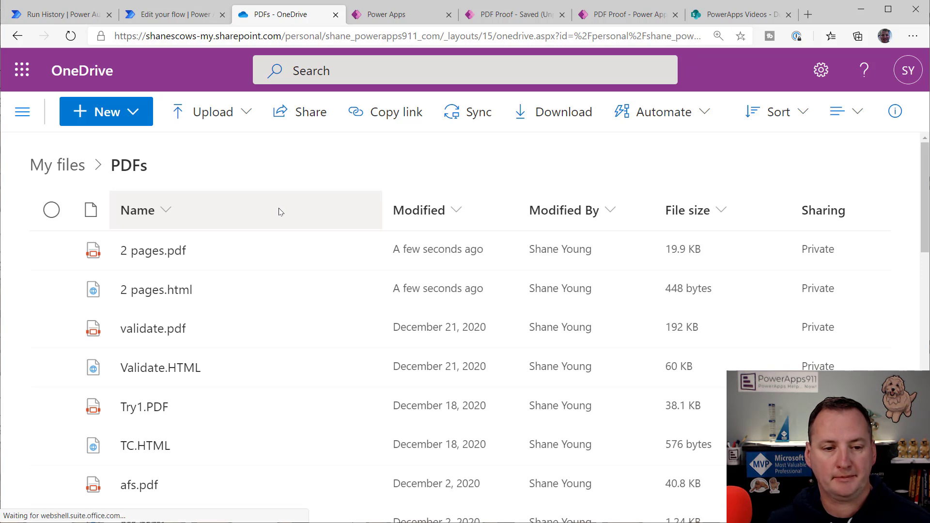
pyautogui.click(158, 252)
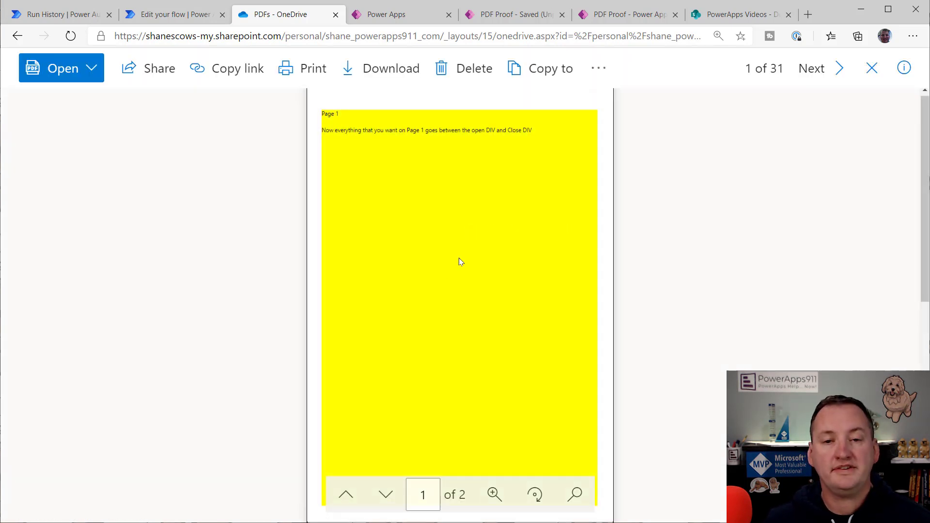
# Step: Scroll between the yellow Page 1 and red Page 2 of the PDF to compare them
pyautogui.scroll(-8, 404, 182)
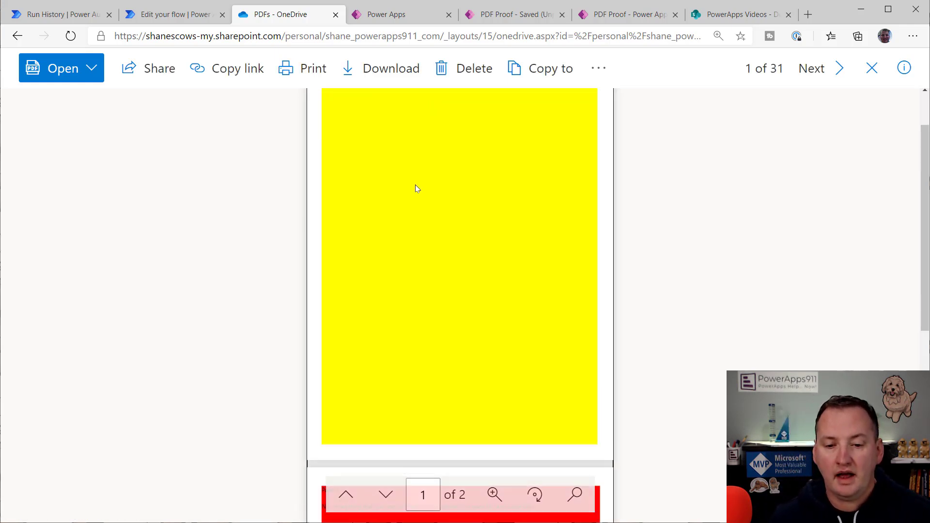
pyautogui.scroll(8, 405, 276)
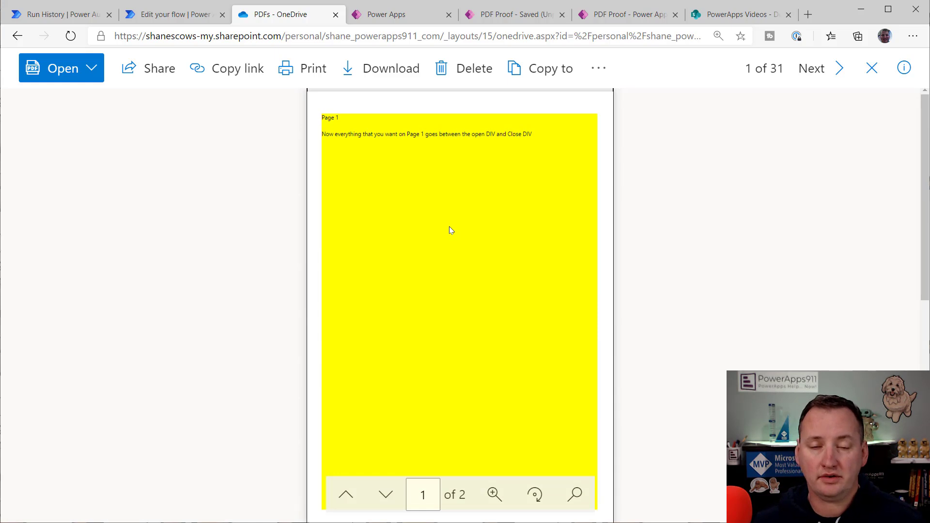
pyautogui.moveTo(448, 219)
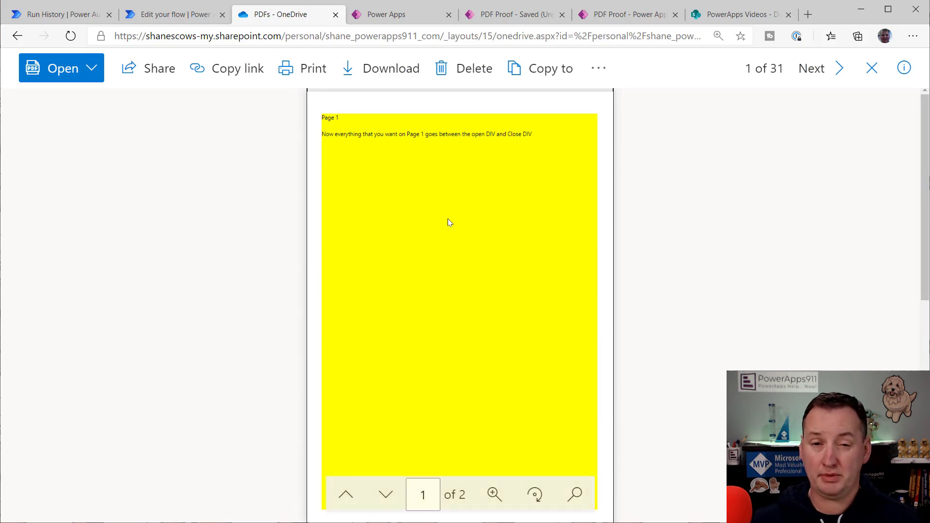
pyautogui.scroll(-2, 449, 222)
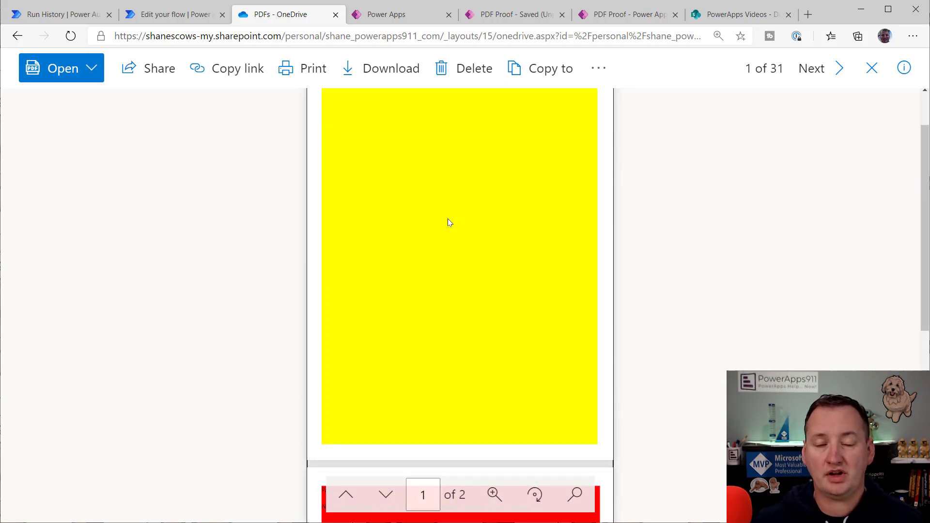
pyautogui.scroll(2, 451, 214)
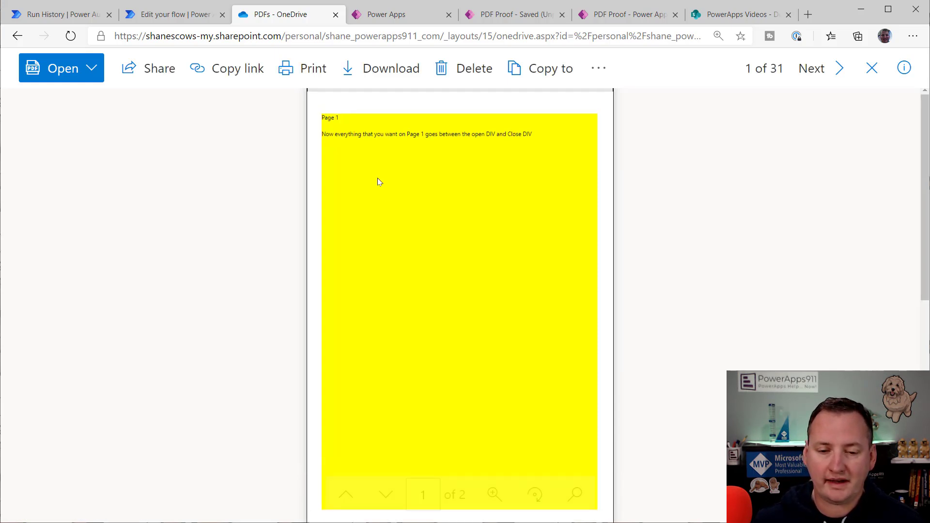
pyautogui.scroll(-2, 344, 261)
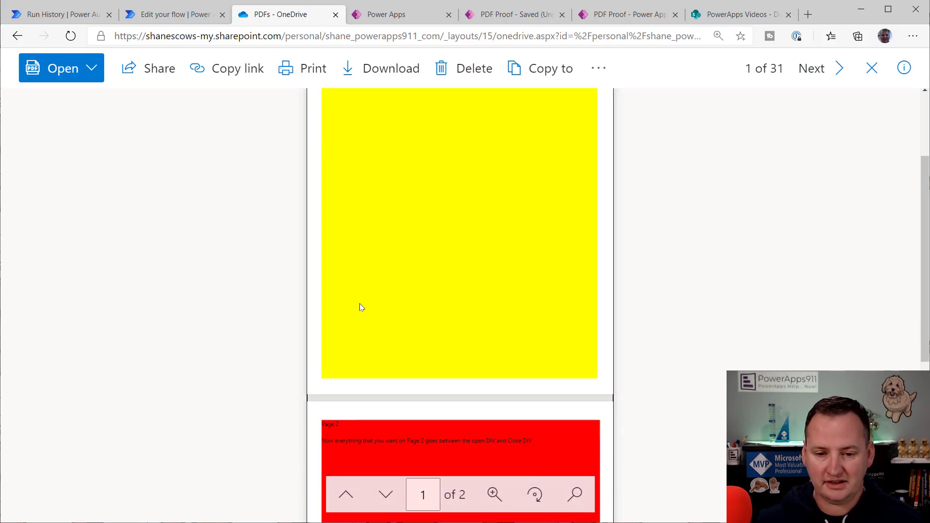
pyautogui.scroll(2, 464, 254)
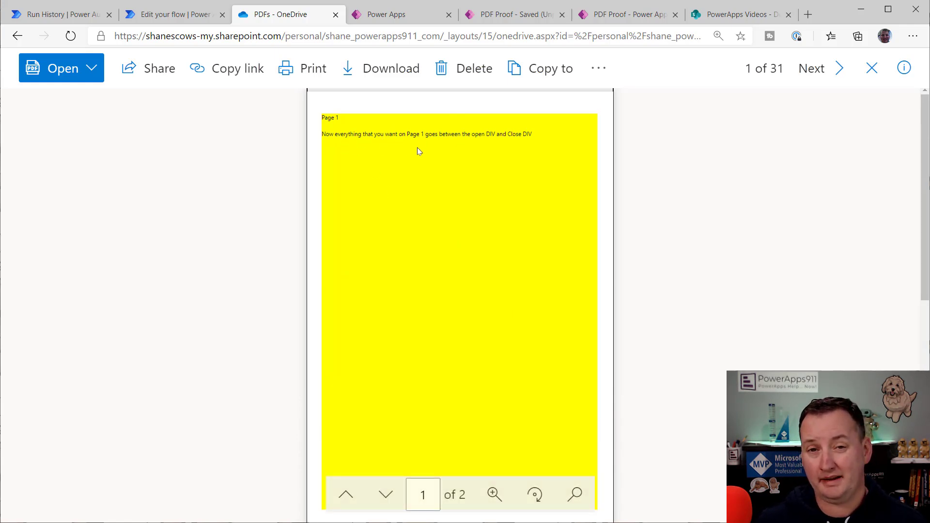
pyautogui.scroll(-8, 406, 167)
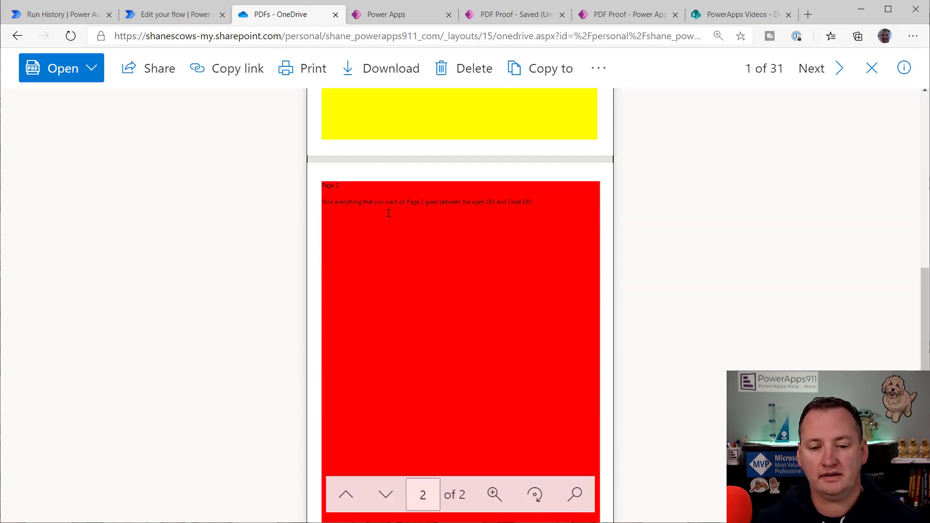
pyautogui.scroll(-1, 394, 213)
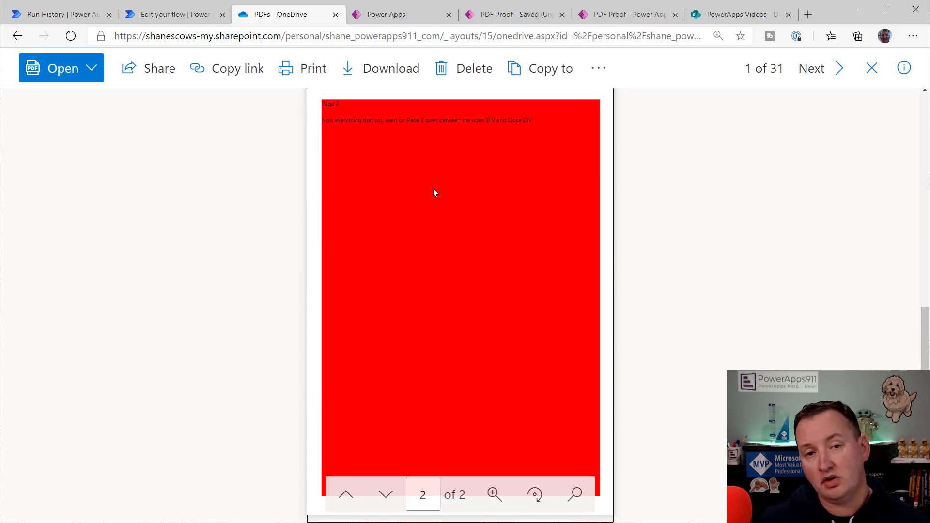
# Step: Close the PDF and open the Page Breaks in PDFs flow for editing at its File Content
pyautogui.click(872, 68)
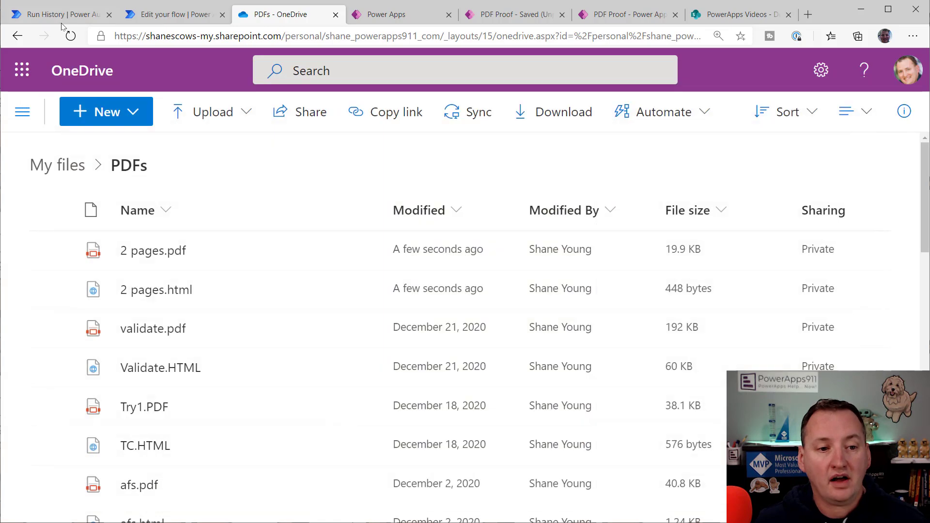
pyautogui.click(62, 19)
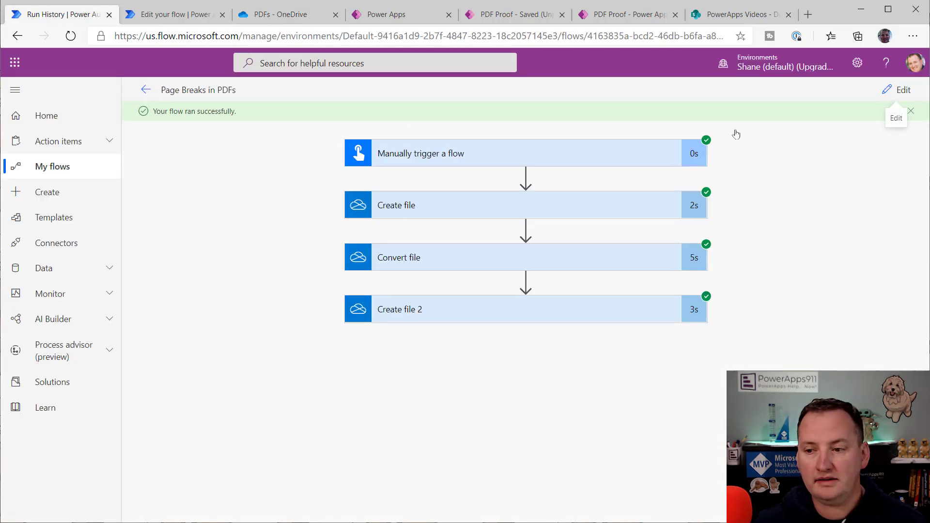
pyautogui.click(899, 89)
pyautogui.scroll(-3, 582, 265)
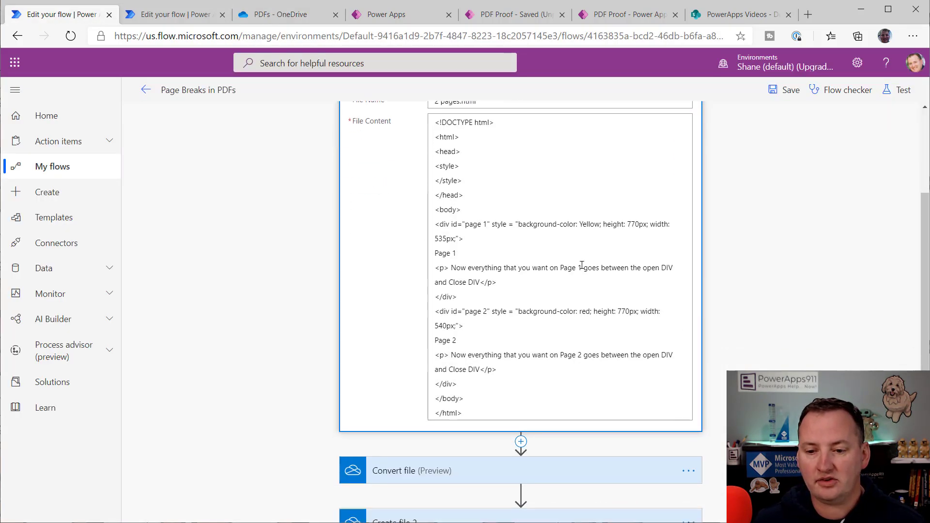
pyautogui.click(582, 266)
# Step: Highlight page 1's height/width and yellow background-color styles in the HTML div
pyautogui.moveTo(605, 223); pyautogui.dragTo(648, 225)
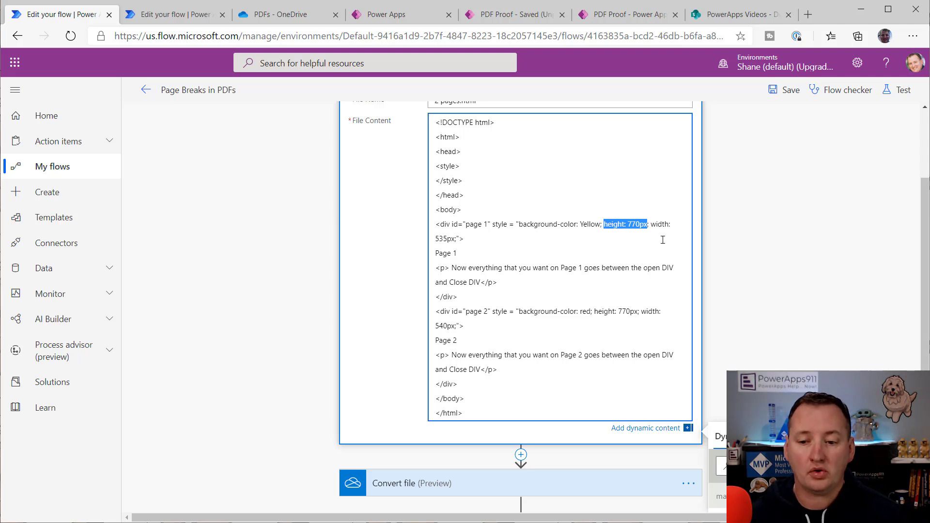
pyautogui.click(644, 244)
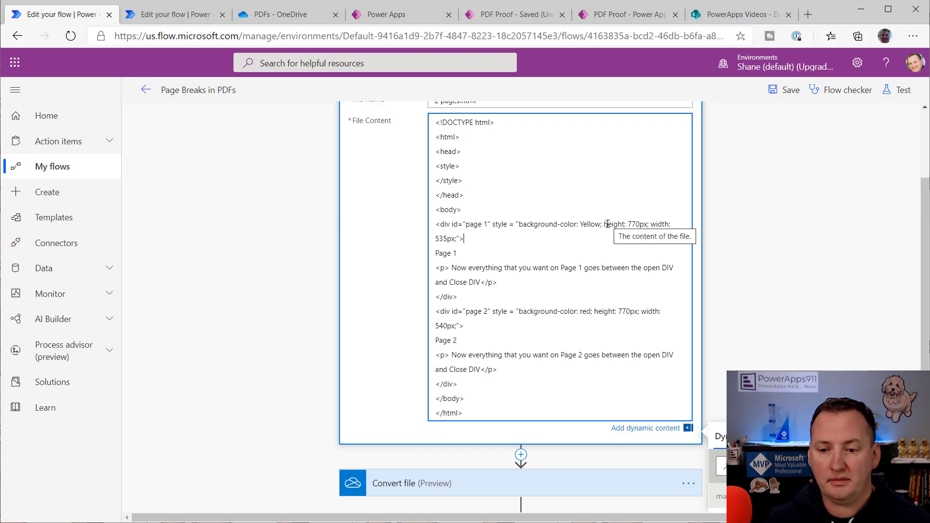
pyautogui.moveTo(602, 225); pyautogui.dragTo(525, 227)
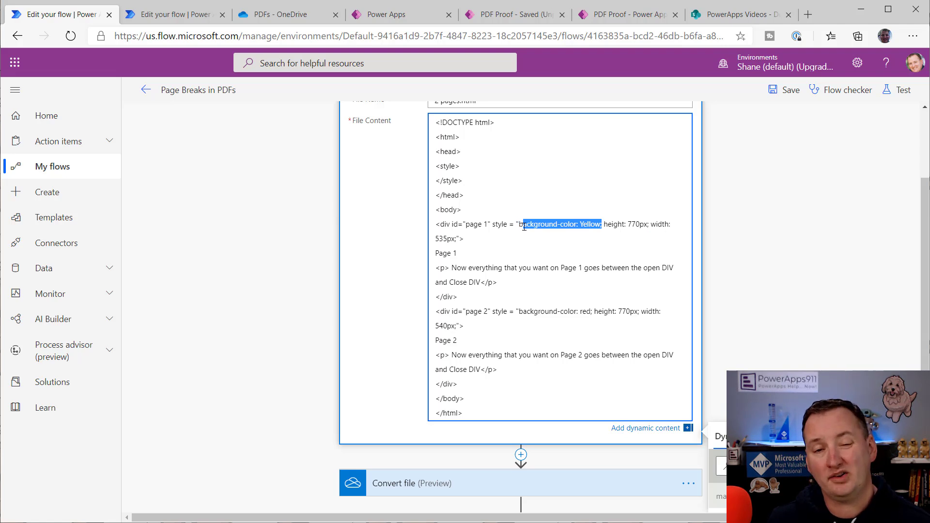
pyautogui.click(562, 249)
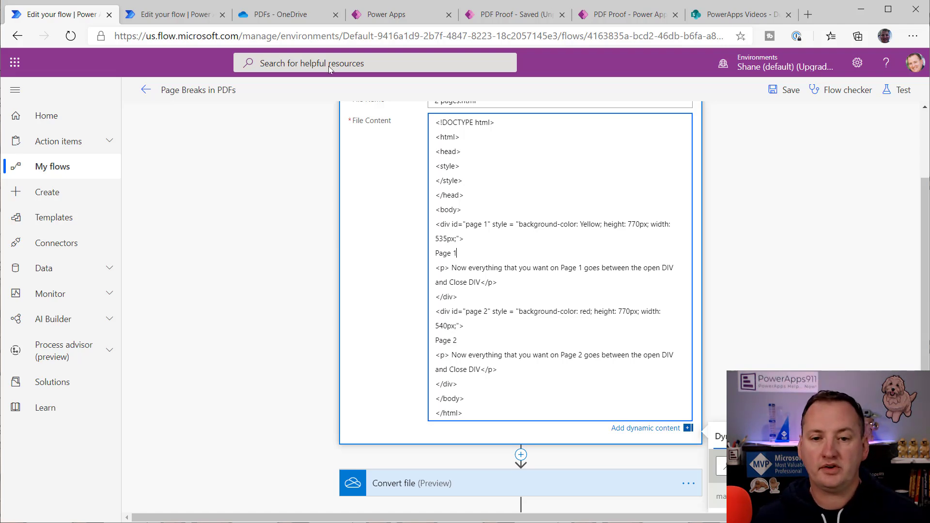
pyautogui.click(544, 19)
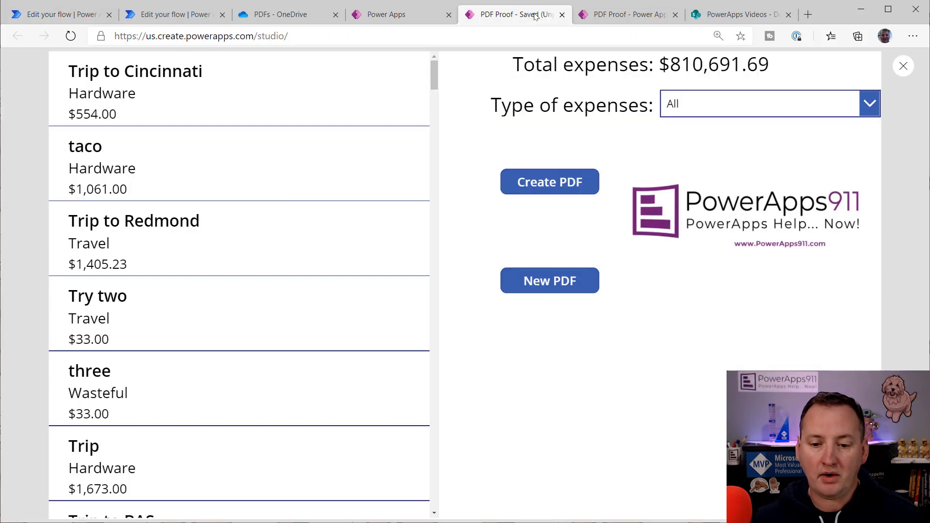
# Step: Select Screen3's HtmlText1 and highlight its Concat expression to see the generated expense rows
pyautogui.click(901, 66)
pyautogui.scroll(-2, 48, 426)
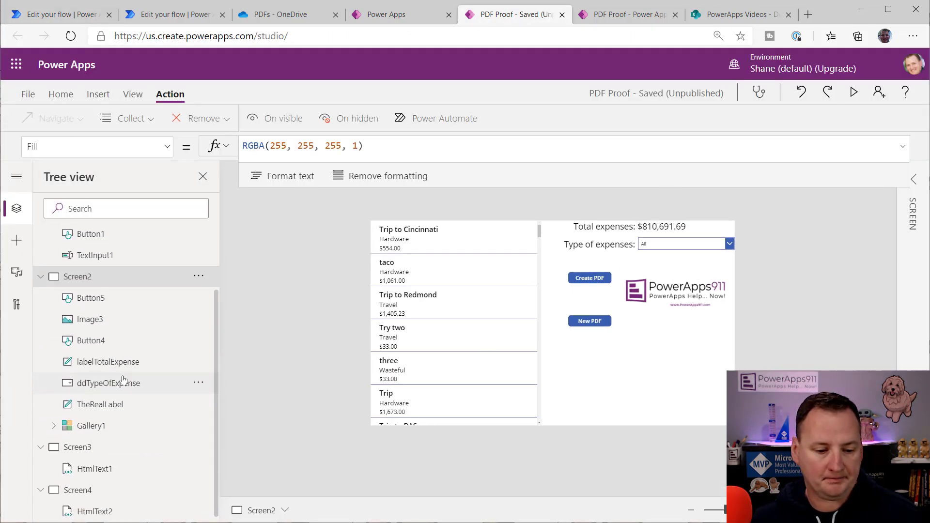
pyautogui.click(86, 462)
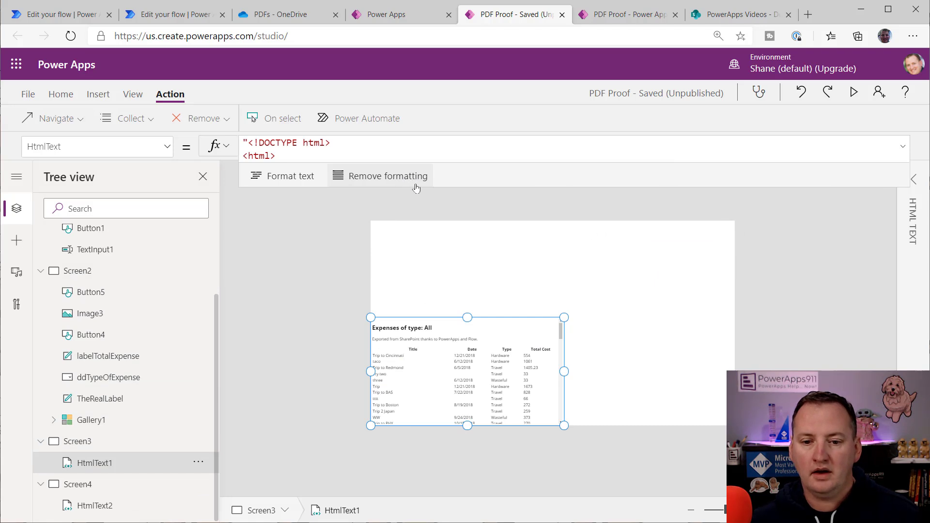
pyautogui.scroll(-3, 501, 222)
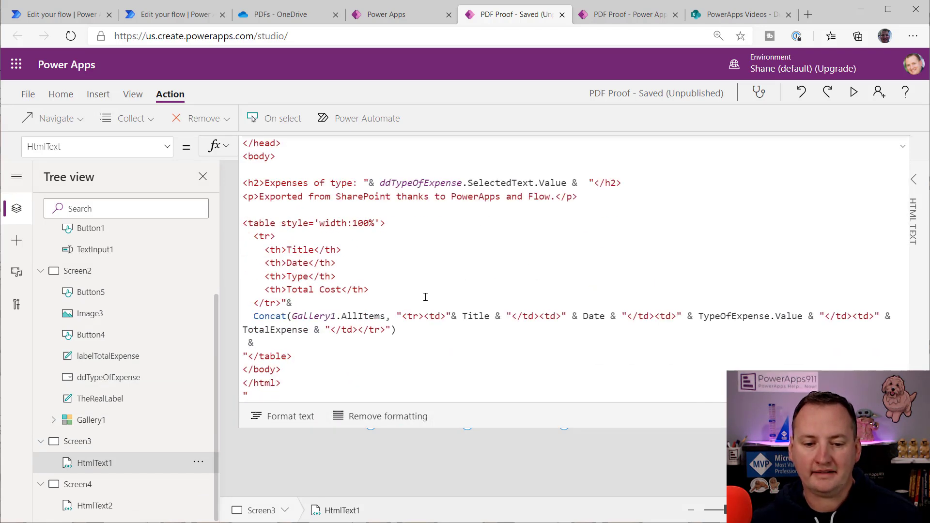
pyautogui.click(343, 331)
pyautogui.moveTo(410, 330); pyautogui.dragTo(252, 316)
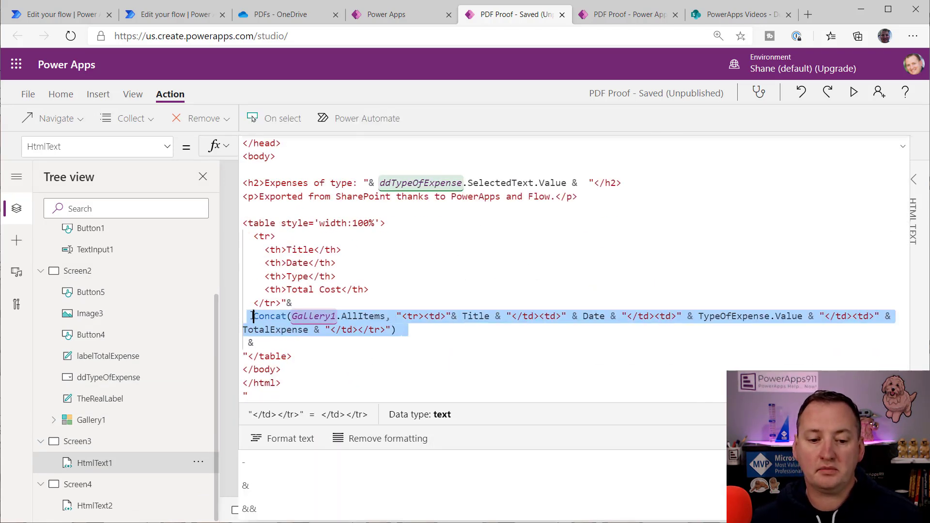
pyautogui.click(436, 332)
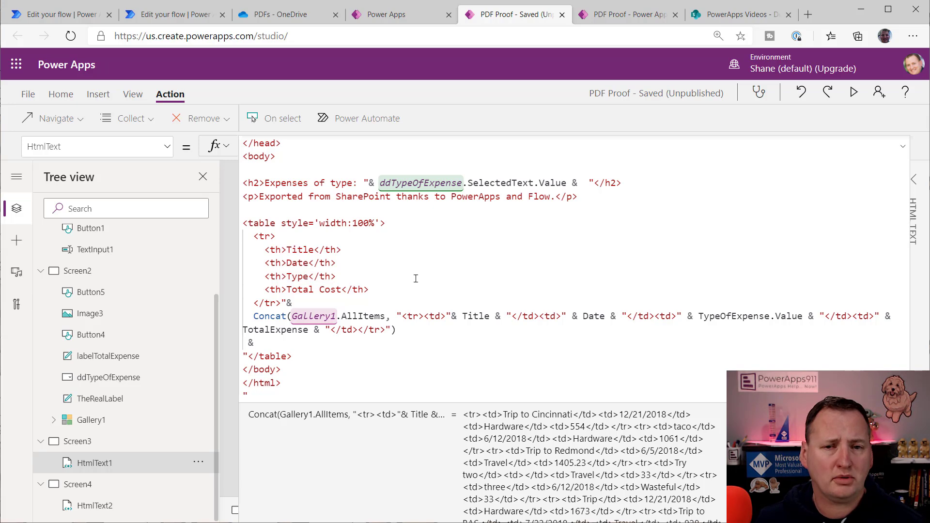
# Step: Expand the HTML File step in the PowerApp -> HTML File flow to view its fields
pyautogui.click(175, 14)
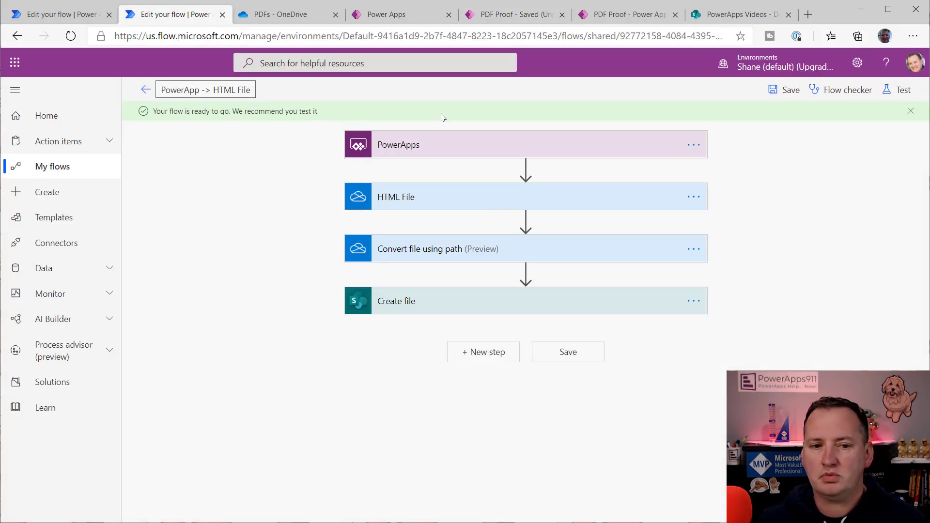
pyautogui.click(473, 202)
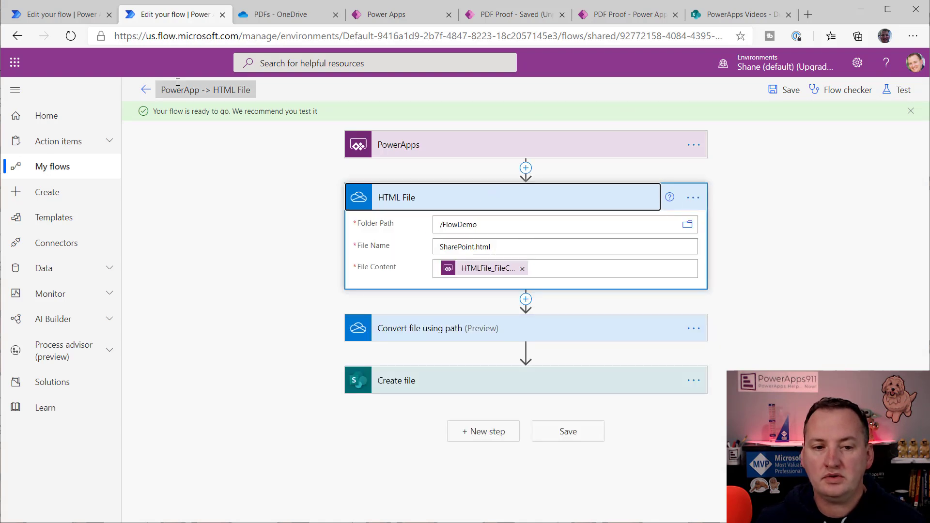
pyautogui.hotkey('ctrl', 'shift', 'Tab')
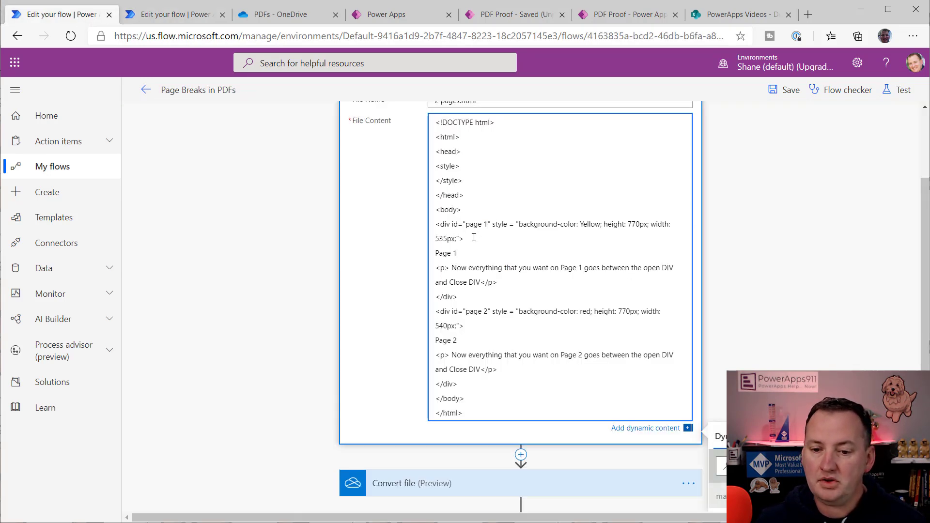
# Step: Select the page-1 div block in the Page Breaks in PDFs HTML content
pyautogui.moveTo(462, 303); pyautogui.dragTo(433, 224)
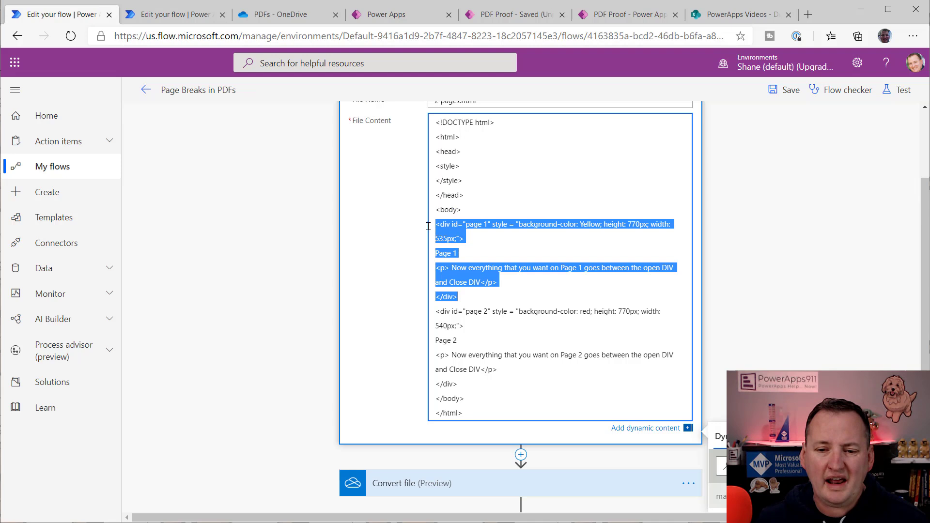
pyautogui.click(526, 205)
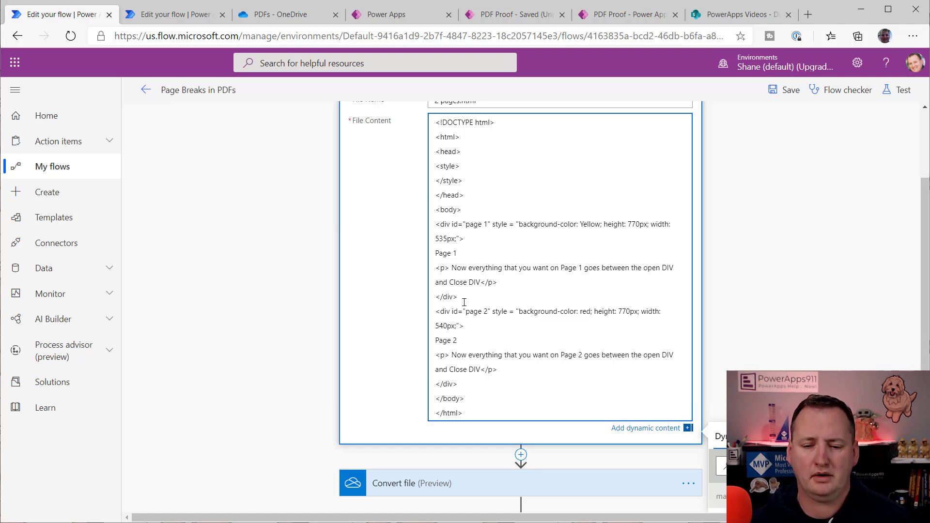
pyautogui.hotkey('shift', 'Up')
pyautogui.hotkey('shift', 'Up')
pyautogui.hotkey('shift', 'Up')
pyautogui.hotkey('shift', 'Up')
pyautogui.hotkey('shift', 'Home')
pyautogui.hotkey('shift', 'Up')
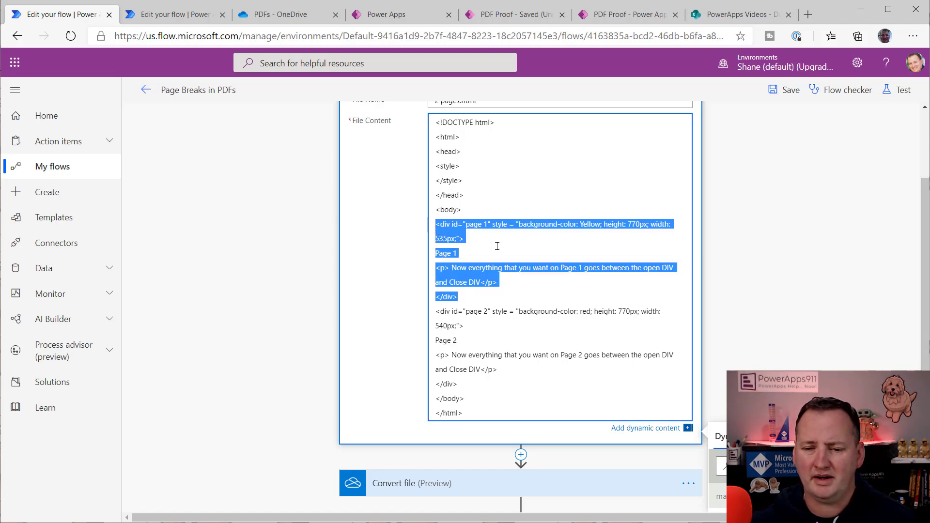
pyautogui.click(479, 252)
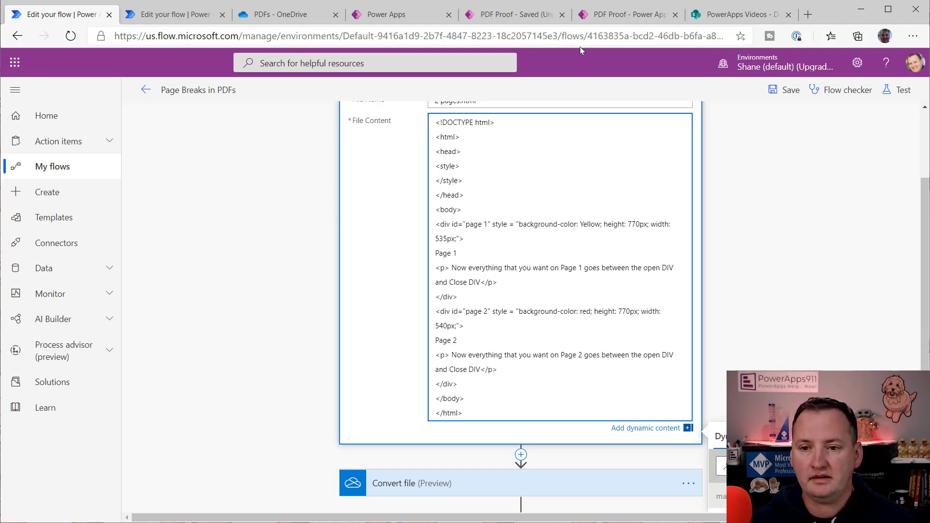
pyautogui.click(301, 15)
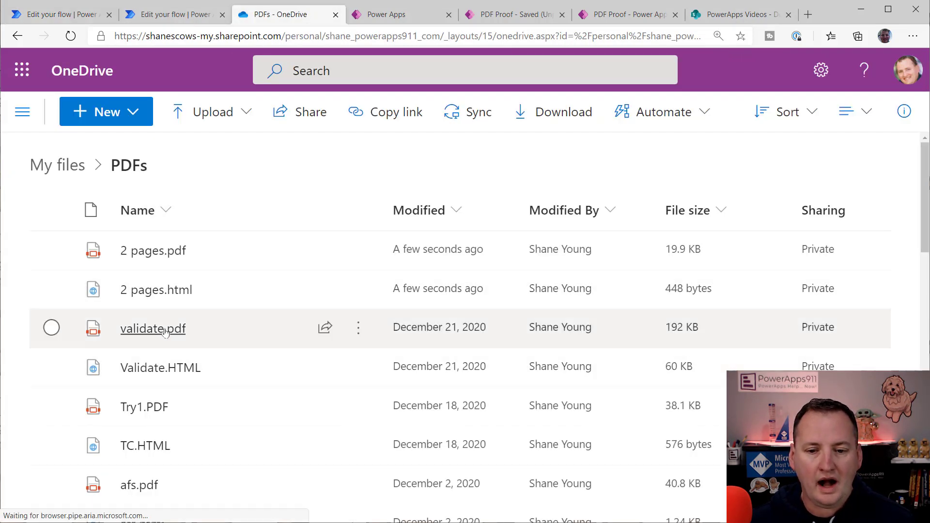
pyautogui.click(165, 332)
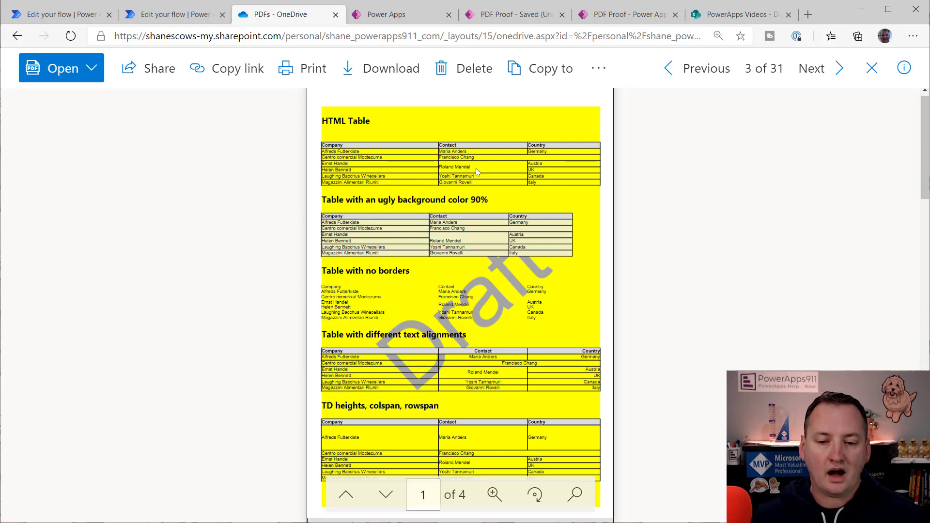
pyautogui.scroll(-1, 440, 228)
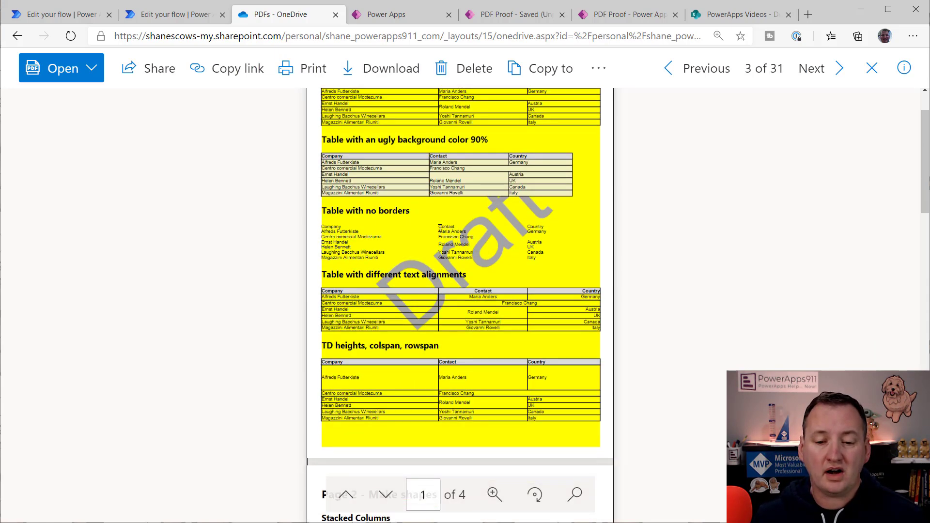
pyautogui.scroll(-1, 420, 269)
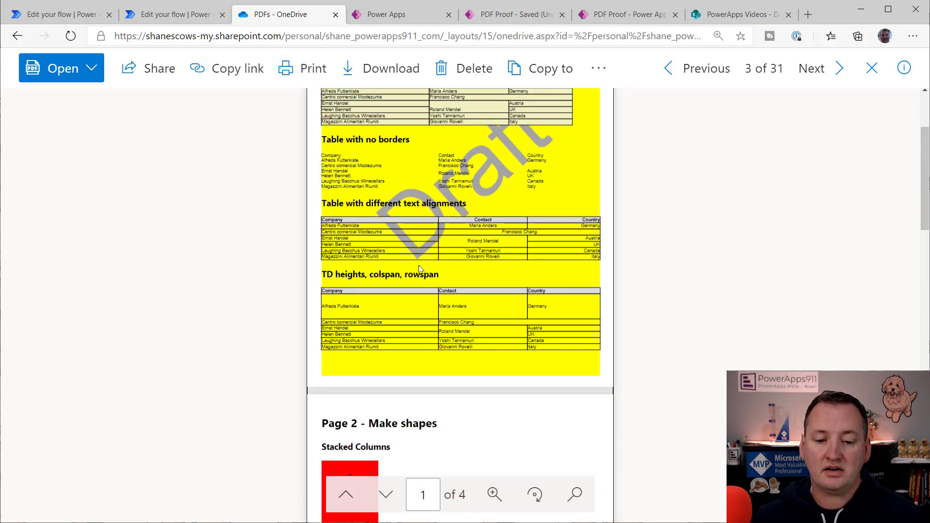
pyautogui.scroll(-2, 420, 269)
pyautogui.scroll(-1, 389, 263)
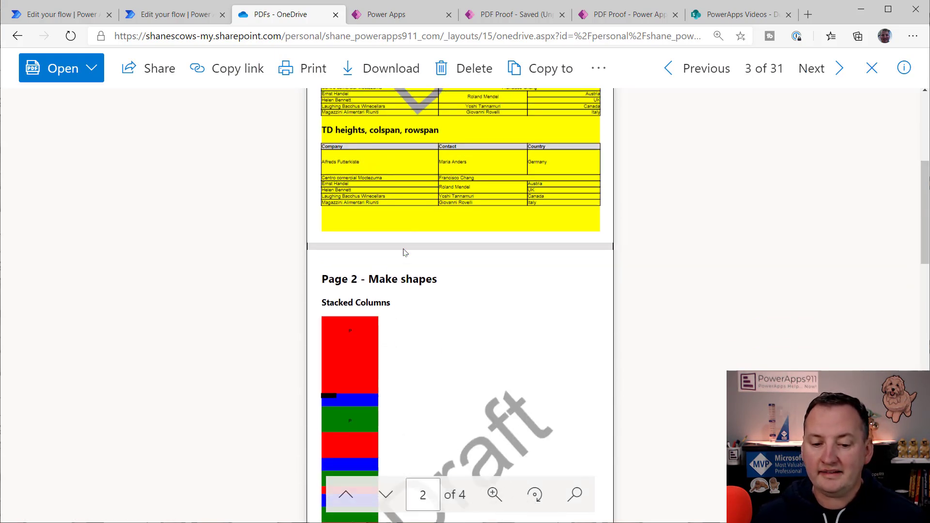
pyautogui.scroll(-2, 405, 252)
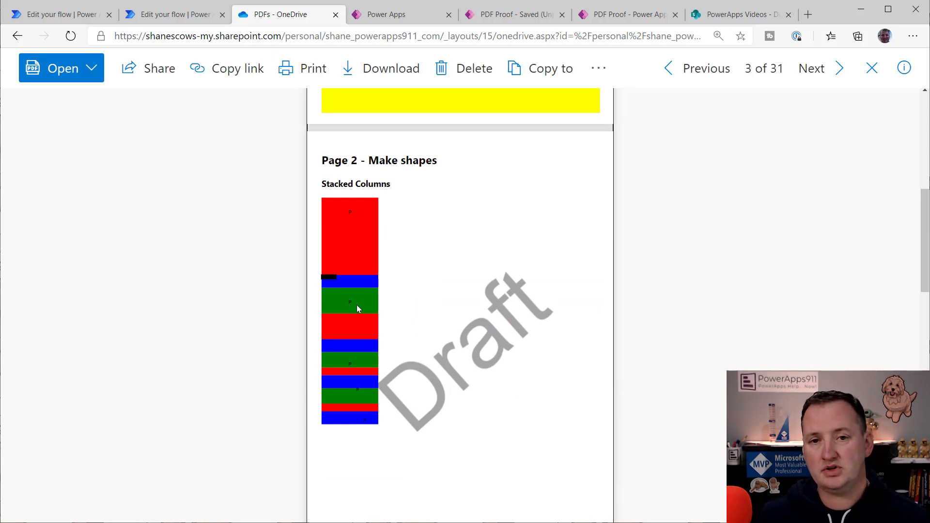
pyautogui.scroll(-7, 387, 281)
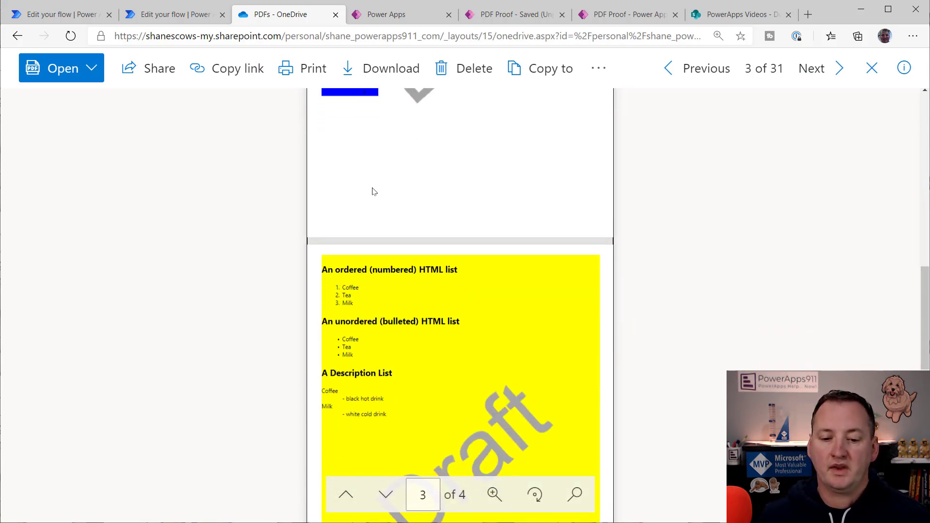
pyautogui.scroll(-7, 449, 302)
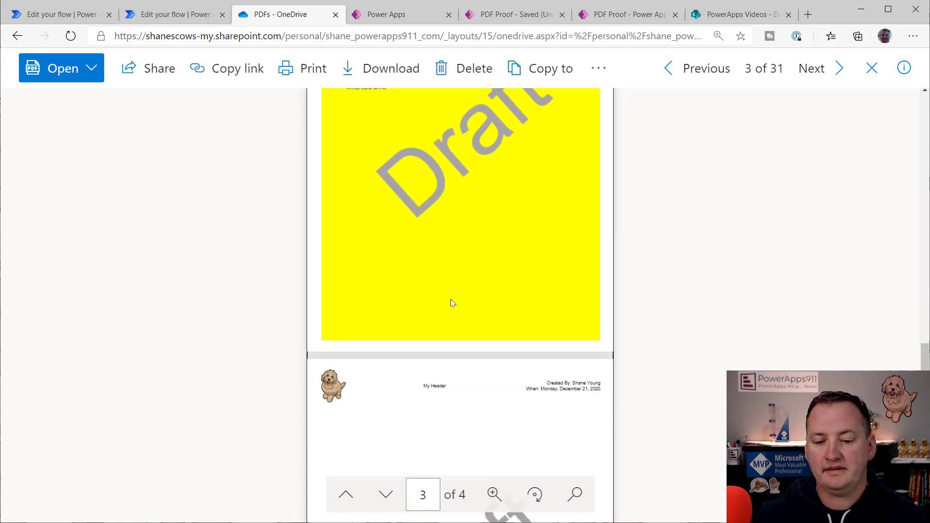
pyautogui.scroll(-1, 427, 202)
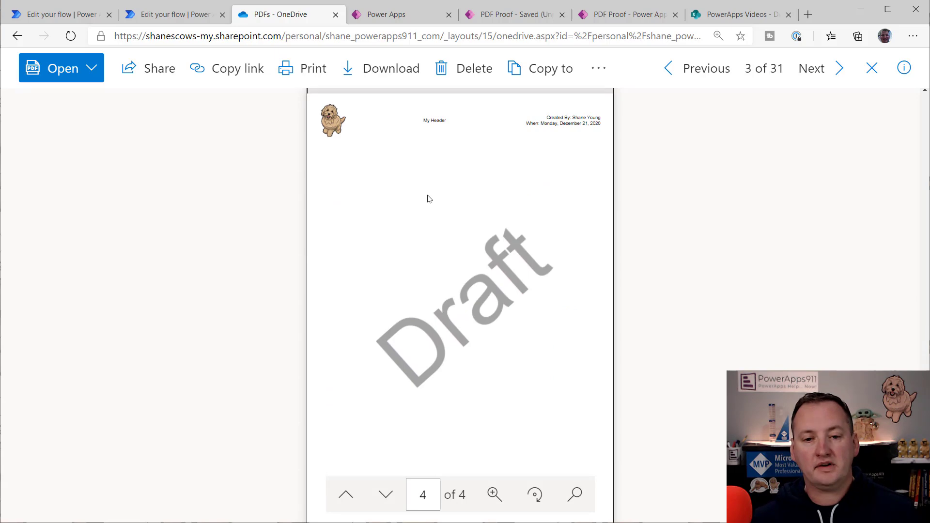
pyautogui.scroll(20, 433, 194)
pyautogui.scroll(3, 456, 261)
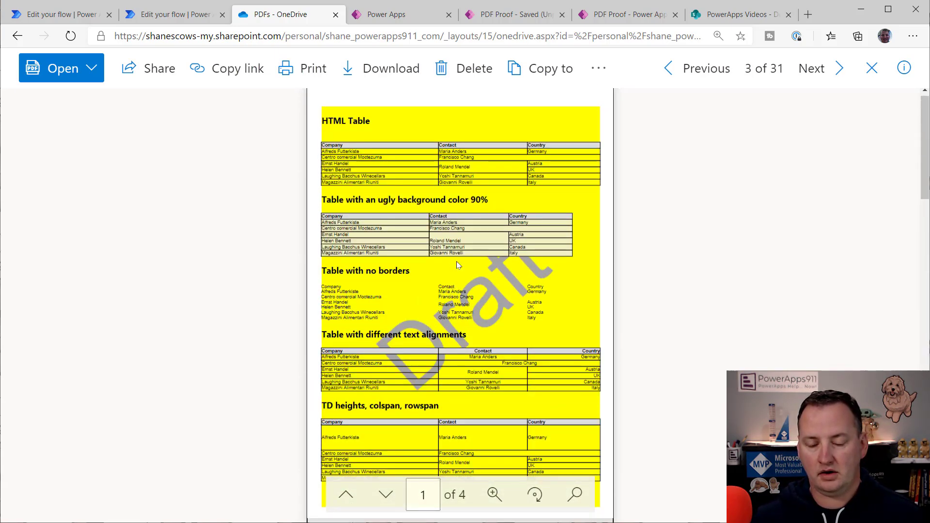
pyautogui.scroll(-3, 494, 269)
pyautogui.scroll(2, 493, 265)
pyautogui.scroll(2, 493, 261)
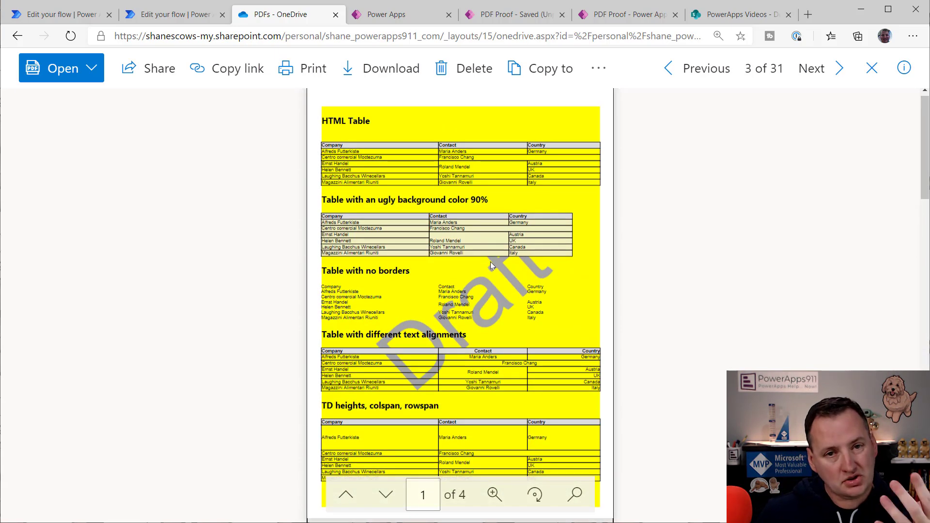
pyautogui.scroll(-8, 490, 266)
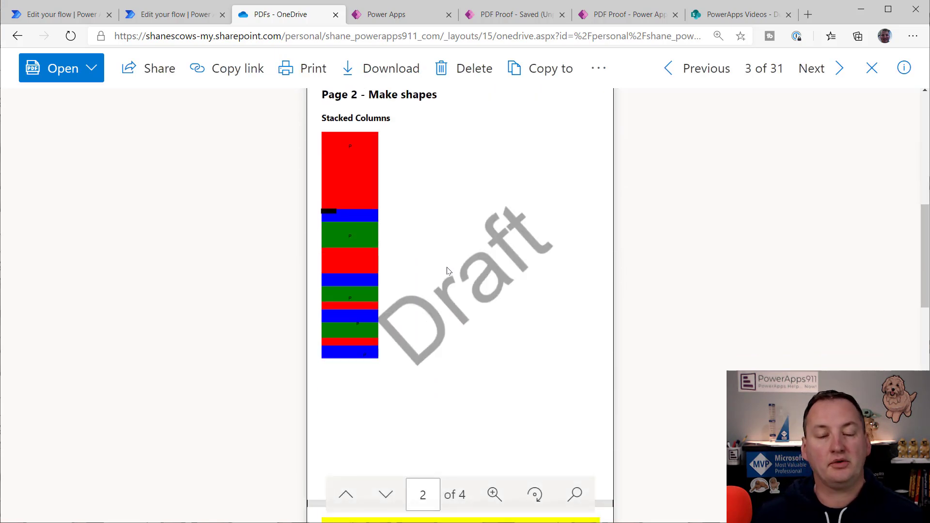
pyautogui.scroll(-12, 453, 269)
pyautogui.scroll(-4, 458, 265)
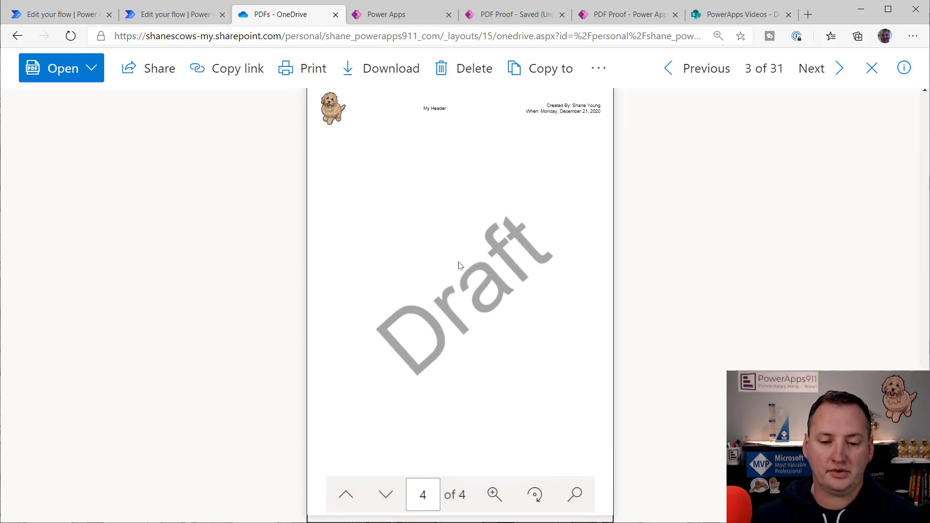
pyautogui.scroll(5, 487, 215)
pyautogui.scroll(15, 495, 220)
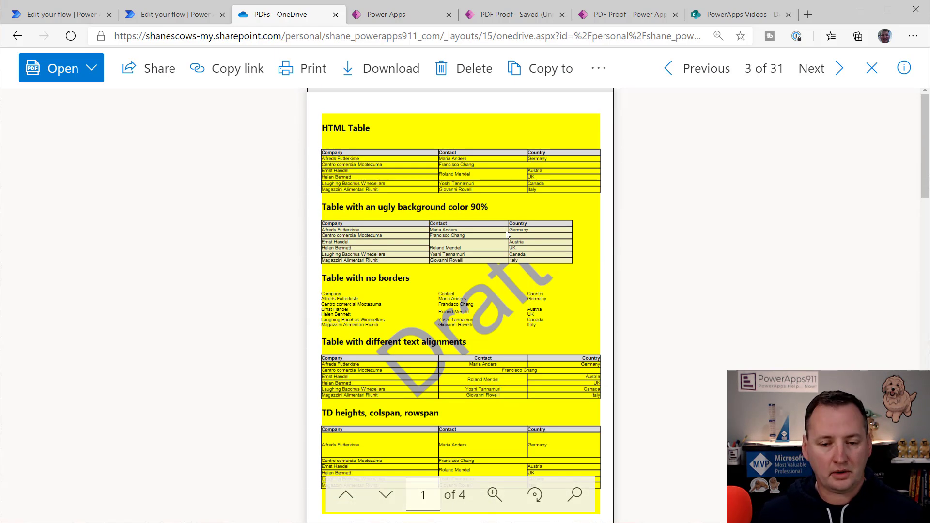
# Step: Close the validate.pdf preview and select the page-1 div block in the flow's File Content
pyautogui.click(872, 68)
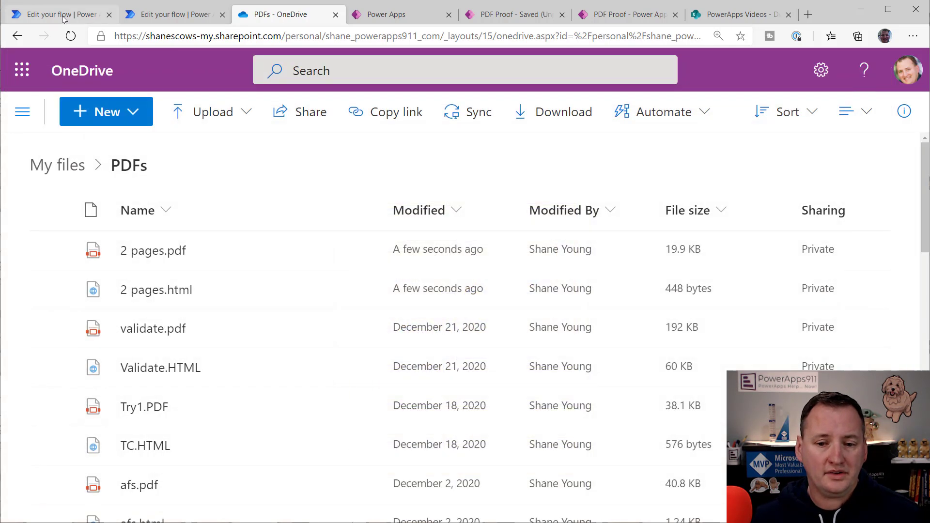
pyautogui.hotkey('ctrl', '1')
pyautogui.moveTo(466, 299); pyautogui.dragTo(447, 213)
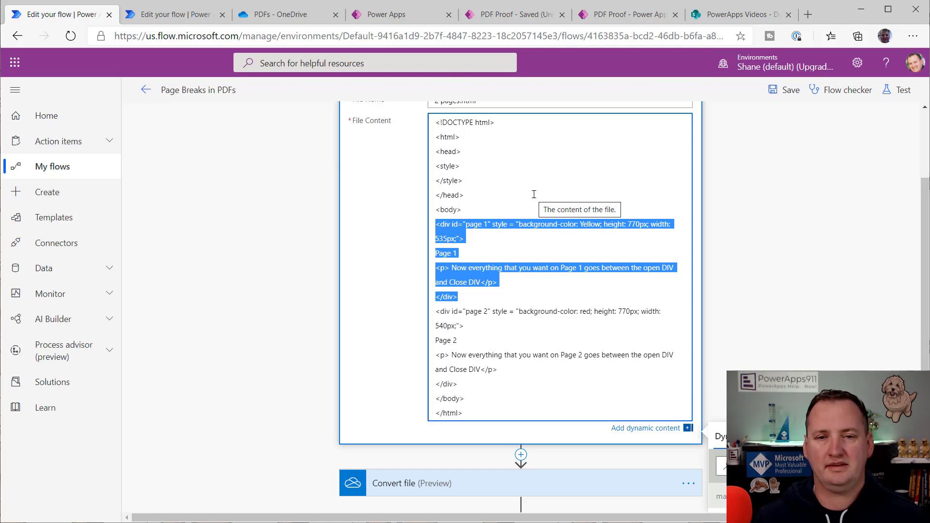
# Step: Expand the PowerApp -> HTML File flow's Convert file using path step, showing PDF target type
pyautogui.click(193, 16)
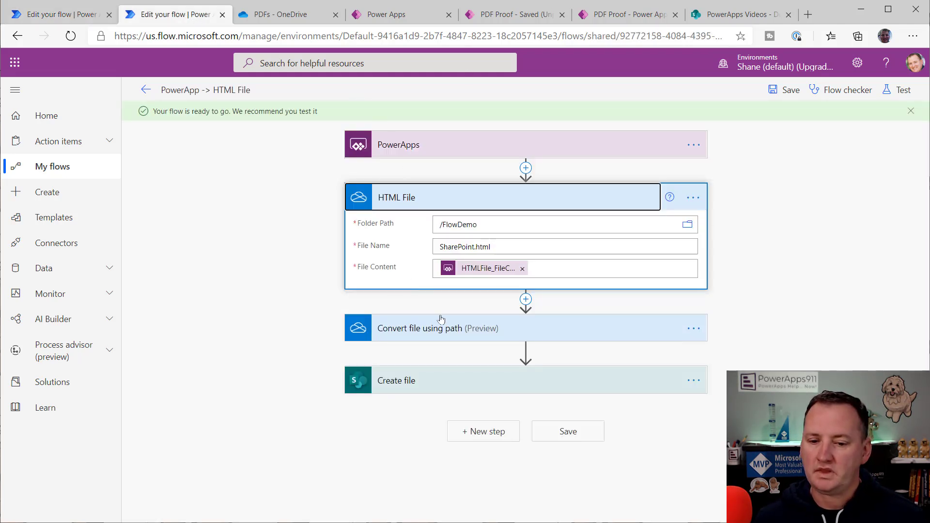
pyautogui.click(447, 338)
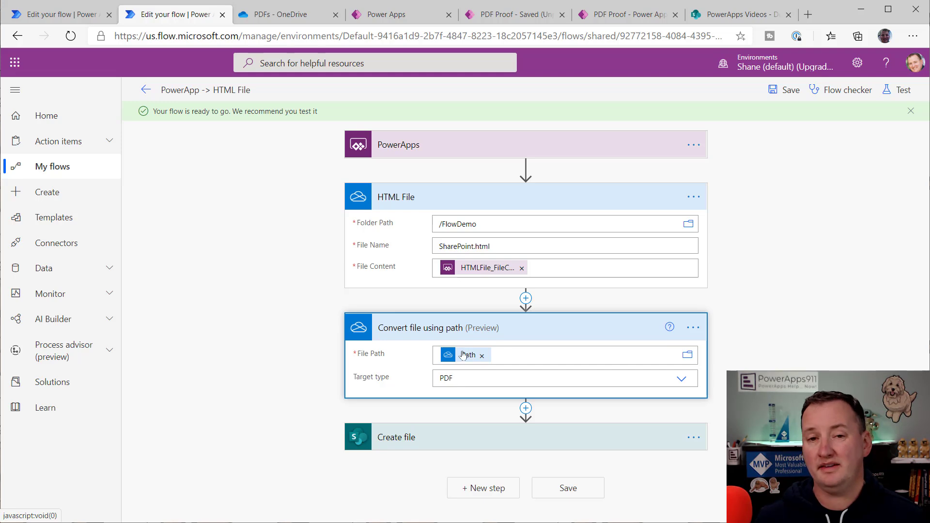